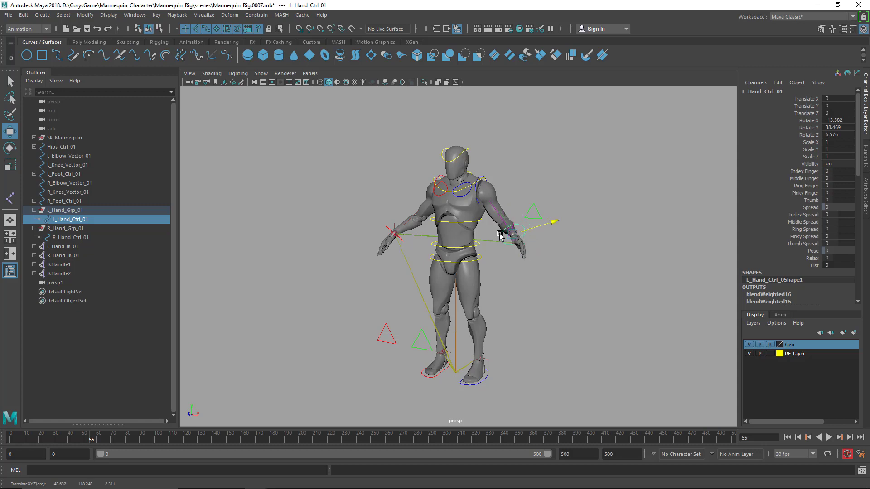
Undo the last transforms of the left hand control
{"action": "key", "text": "ctrl+z"}
{"action": "key", "text": "ctrl+z"}
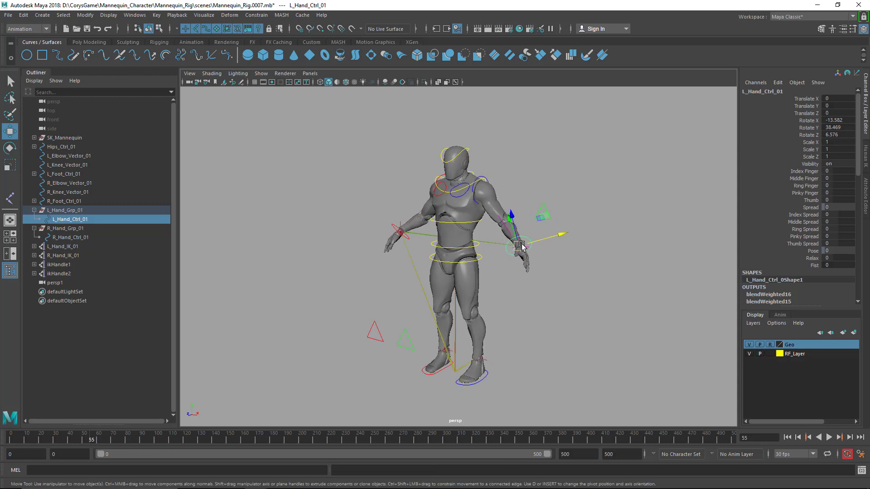
{"action": "key", "text": "ctrl+z"}
{"action": "left_click_drag", "start_coordinate": [577, 238], "coordinate": [581, 213], "text": "alt"}
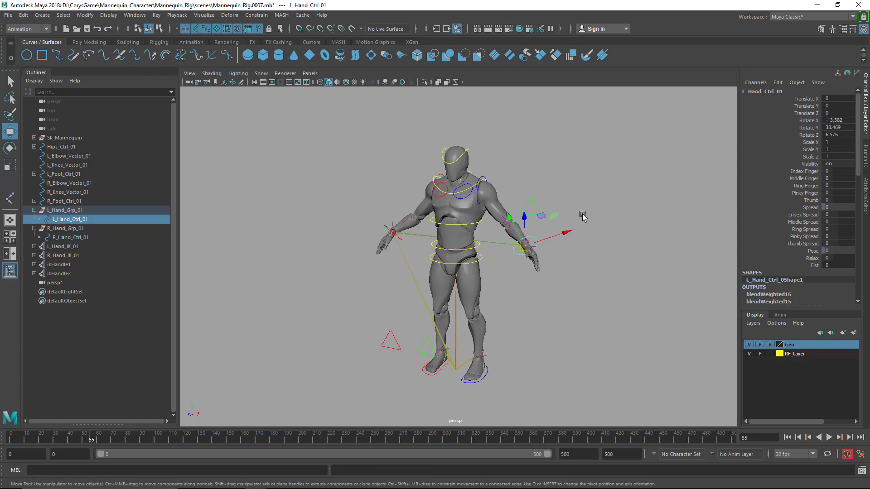
Try moving the left elbow vector control L_Elbow_Vector_01
{"action": "key", "text": "q"}
{"action": "left_click", "coordinate": [86, 156]}
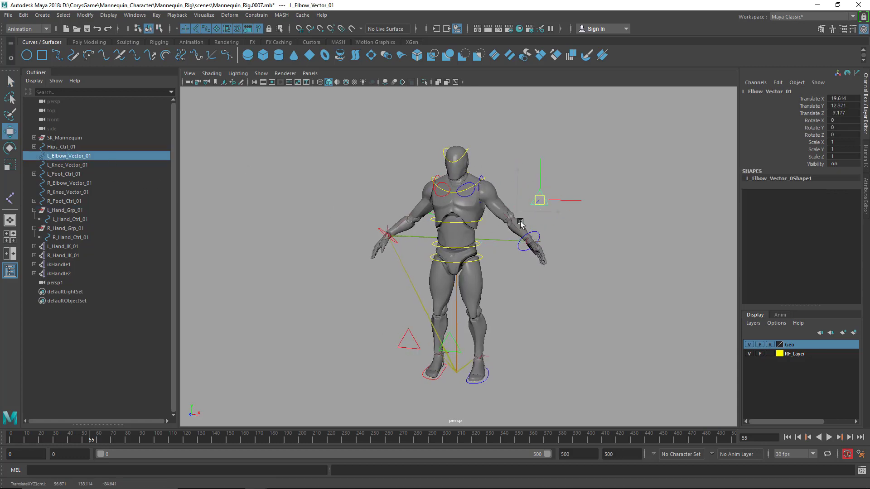
{"action": "left_click_drag", "start_coordinate": [517, 217], "coordinate": [464, 372], "text": "alt"}
Try changing the Banking attribute on both foot controls together, and undo the change
{"action": "key", "text": "q"}
{"action": "left_click", "coordinate": [486, 372]}
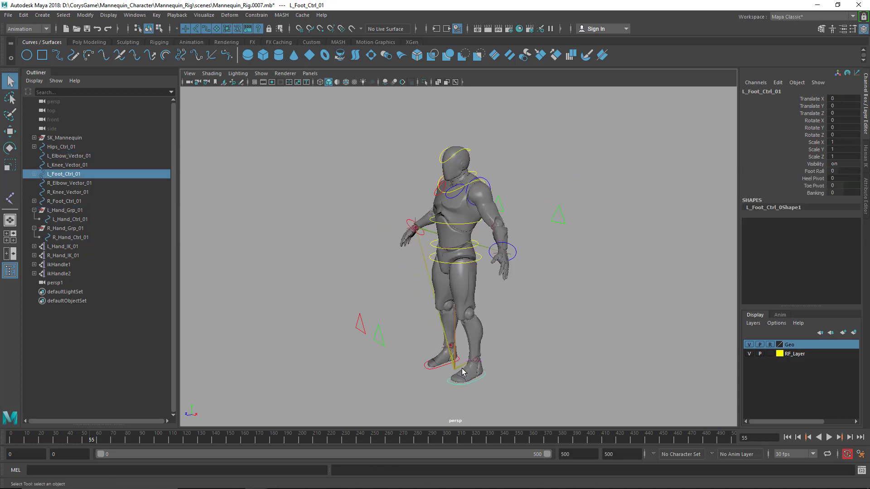
{"action": "left_click", "coordinate": [442, 373], "text": "shift"}
{"action": "left_click", "coordinate": [816, 194]}
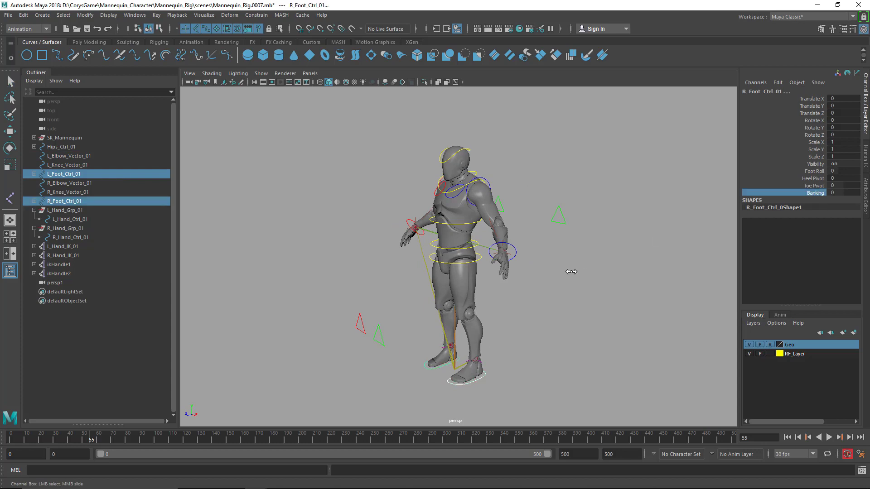
{"action": "middle_click_drag", "start_coordinate": [615, 263], "coordinate": [587, 240]}
{"action": "key", "text": "ctrl+z"}
Try rotating the chest control Spine_Ctrl_03, and undo the rotation
{"action": "key", "text": "q"}
{"action": "left_click", "coordinate": [467, 186]}
{"action": "scroll", "coordinate": [471, 204], "scroll_direction": "up", "scroll_amount": 4}
{"action": "left_click_drag", "start_coordinate": [472, 205], "coordinate": [499, 195], "text": "alt"}
{"action": "key", "text": "e"}
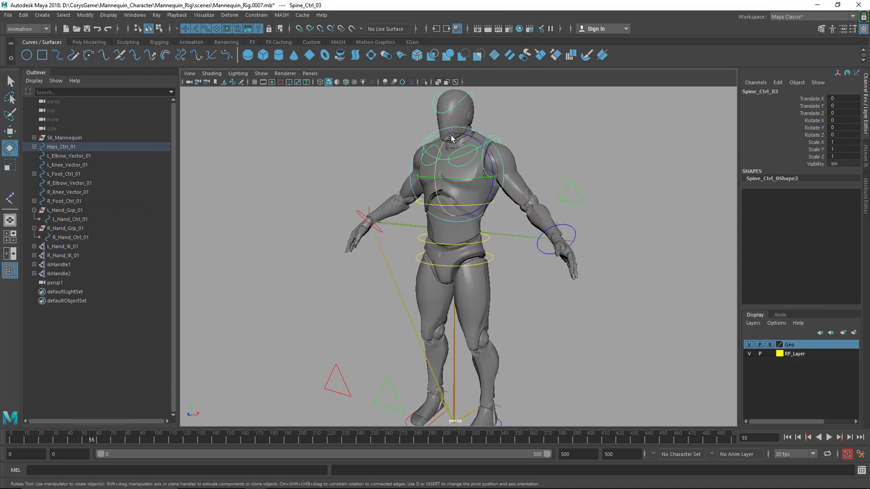
{"action": "left_click_drag", "start_coordinate": [446, 144], "coordinate": [454, 150]}
{"action": "key", "text": "ctrl+z"}
Examine the mannequin rig and its control curves from several angles
{"action": "left_click_drag", "start_coordinate": [547, 154], "coordinate": [563, 186]}
{"action": "left_click_drag", "start_coordinate": [563, 186], "coordinate": [609, 210], "text": "alt"}
{"action": "key", "text": "q"}
{"action": "left_click_drag", "start_coordinate": [630, 214], "coordinate": [585, 197]}
{"action": "left_click_drag", "start_coordinate": [555, 158], "coordinate": [589, 209], "text": "shift"}
{"action": "scroll", "coordinate": [580, 195], "scroll_direction": "down", "scroll_amount": 4}
{"action": "key", "text": "w"}
{"action": "left_click_drag", "start_coordinate": [472, 203], "coordinate": [554, 217]}
{"action": "left_click", "coordinate": [604, 187]}
{"action": "key", "text": "q"}
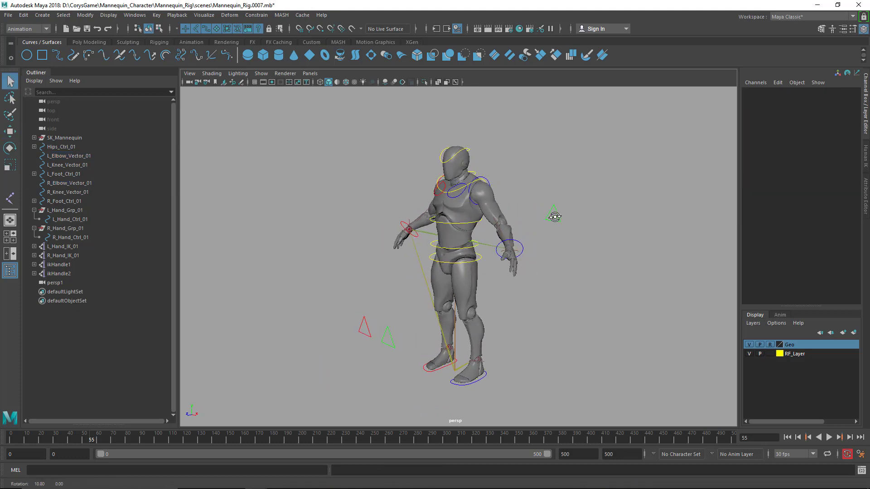
{"action": "right_click_drag", "start_coordinate": [545, 241], "coordinate": [545, 283], "text": "alt"}
{"action": "mouse_move", "coordinate": [546, 283]}
{"action": "middle_mouse_down", "text": "alt"}
{"action": "mouse_move", "coordinate": [544, 269]}
{"action": "mouse_move", "coordinate": [552, 270]}
{"action": "middle_mouse_up", "text": "alt"}
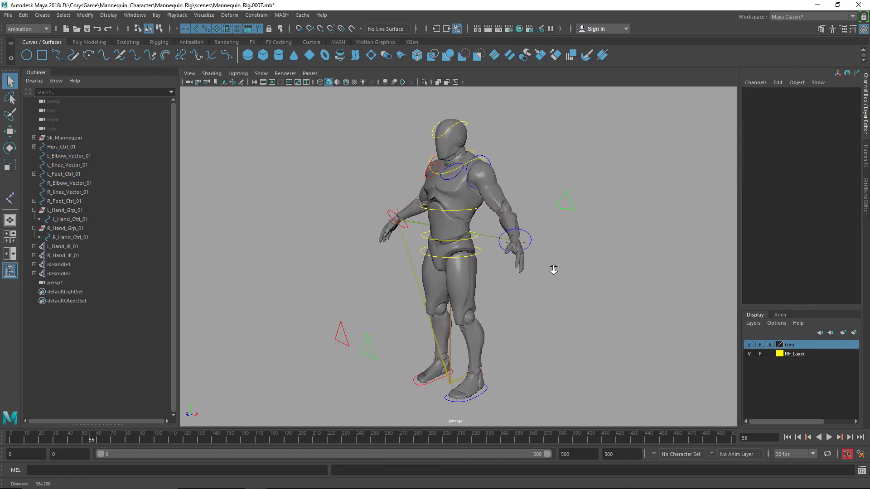
Save the scene and collapse the L_Hand_Grp_01 and R_Hand_Grp_01 hierarchies in the Outliner
{"action": "key", "text": "ctrl+s"}
{"action": "left_click", "coordinate": [34, 210]}
{"action": "left_click", "coordinate": [35, 220]}
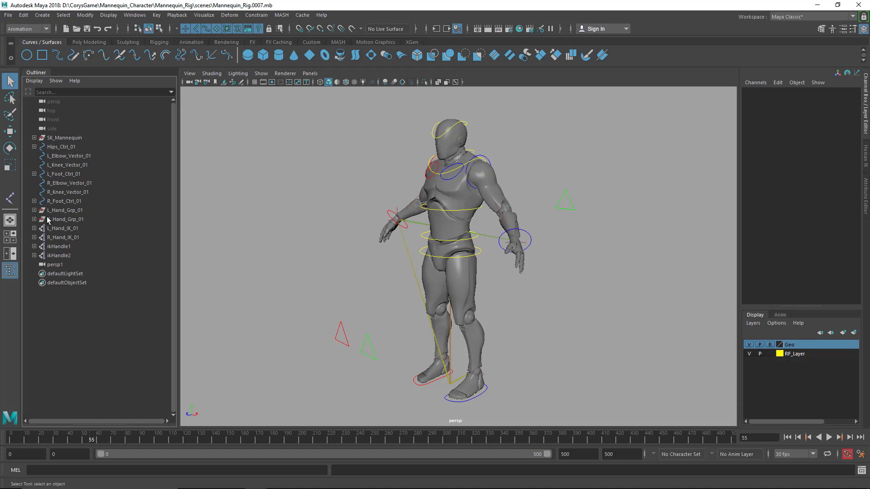
Expand the SK_Mannequin group in the Outliner and collapse the root joint hierarchy inside it
{"action": "left_click", "coordinate": [63, 137]}
{"action": "left_click", "coordinate": [34, 138], "text": "shift"}
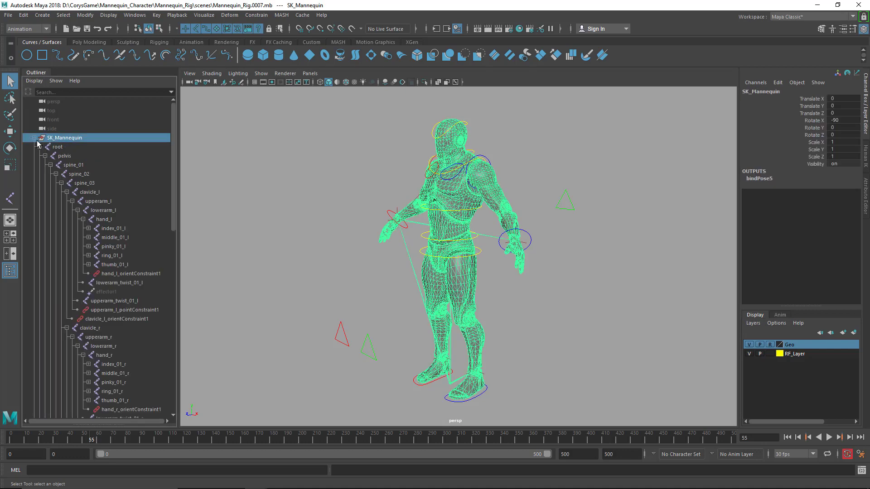
{"action": "left_click", "coordinate": [40, 147]}
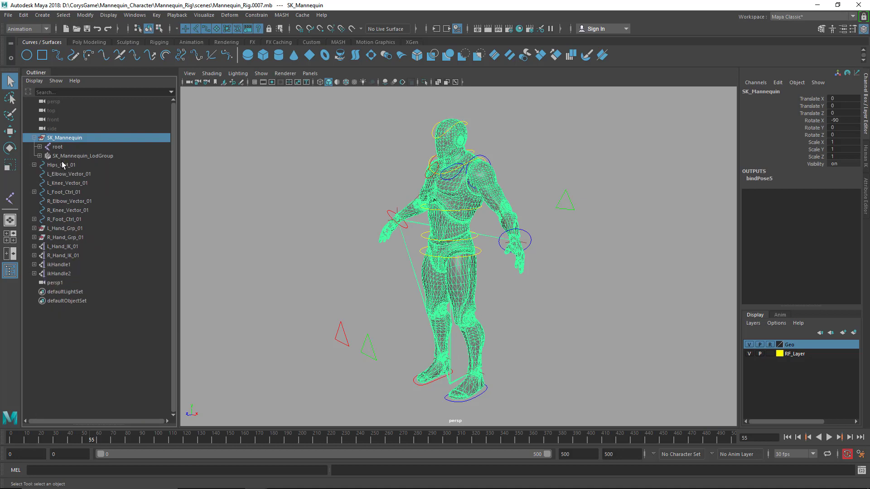
Review the loose rig objects from Hips_Ctrl_01 through ikHandle2 by selecting them together, and clear the selection
{"action": "left_click", "coordinate": [231, 160]}
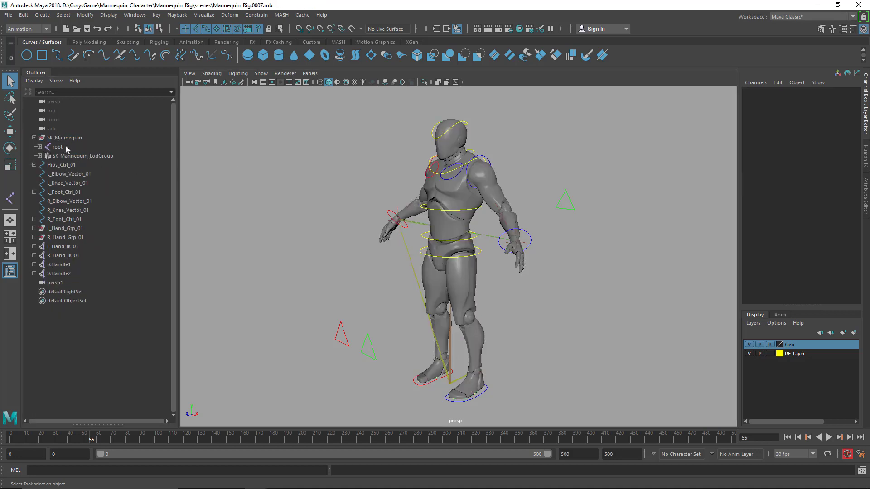
{"action": "left_click", "coordinate": [53, 165]}
{"action": "left_click", "coordinate": [59, 274], "text": "shift"}
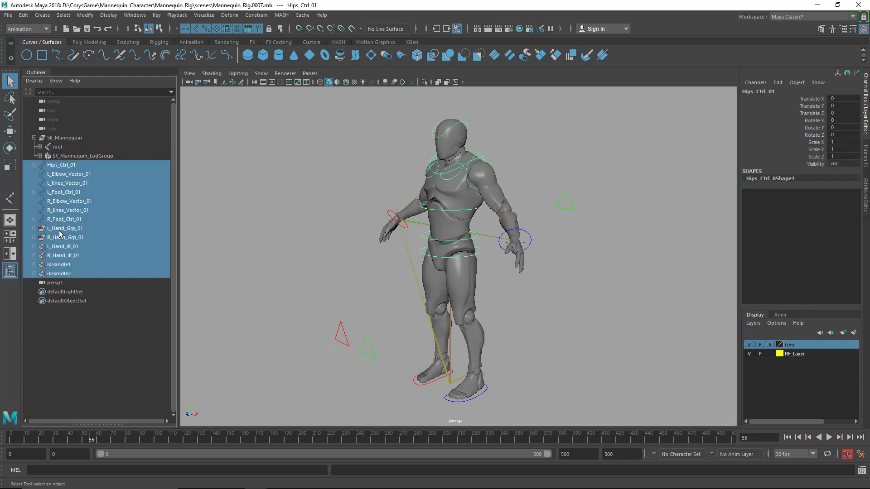
{"action": "left_click", "coordinate": [224, 192]}
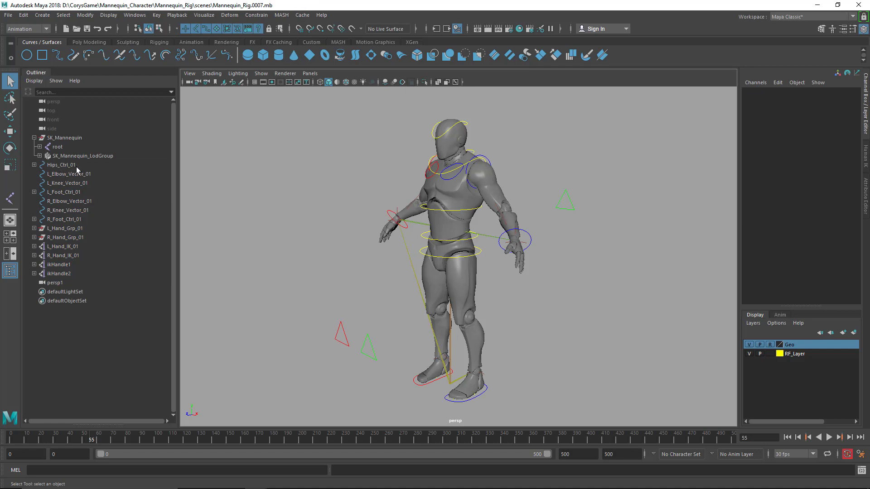
Examine the SK_Mannequin group and the contents of its SK_Mannequin_LodGroup
{"action": "left_click", "coordinate": [61, 138]}
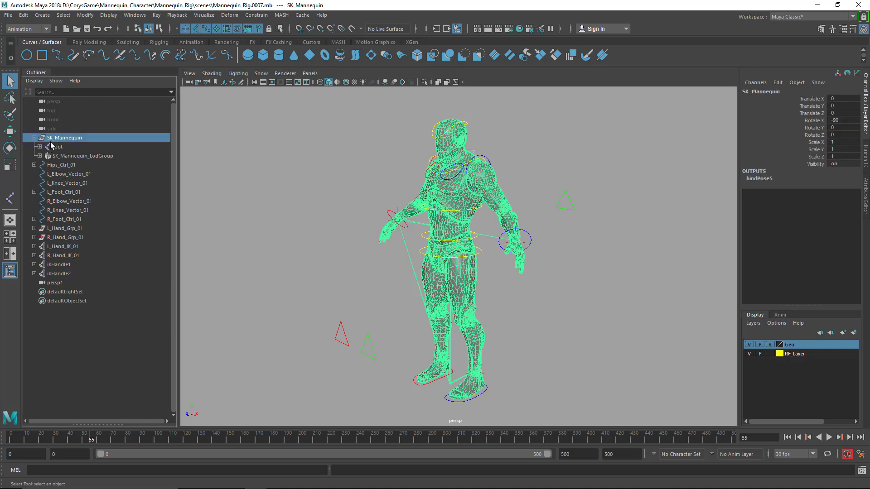
{"action": "left_click", "coordinate": [39, 156]}
{"action": "left_click", "coordinate": [39, 156]}
{"action": "left_click", "coordinate": [348, 274]}
{"action": "scroll", "coordinate": [348, 274], "scroll_direction": "down", "scroll_amount": 2}
{"action": "middle_click_drag", "start_coordinate": [347, 274], "coordinate": [338, 264], "text": "alt"}
{"action": "left_click_drag", "start_coordinate": [338, 264], "coordinate": [345, 251], "text": "alt"}
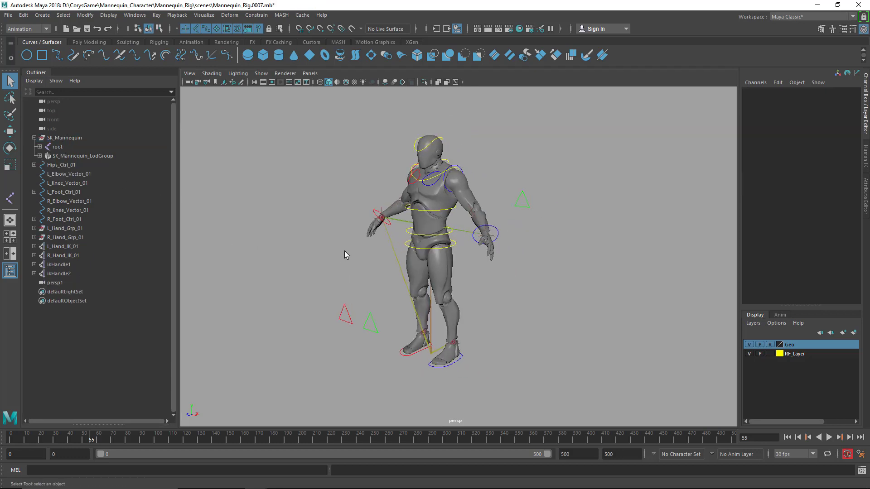
{"action": "middle_click_drag", "start_coordinate": [345, 251], "coordinate": [336, 252], "text": "alt"}
{"action": "left_click_drag", "start_coordinate": [335, 251], "coordinate": [339, 249], "text": "alt"}
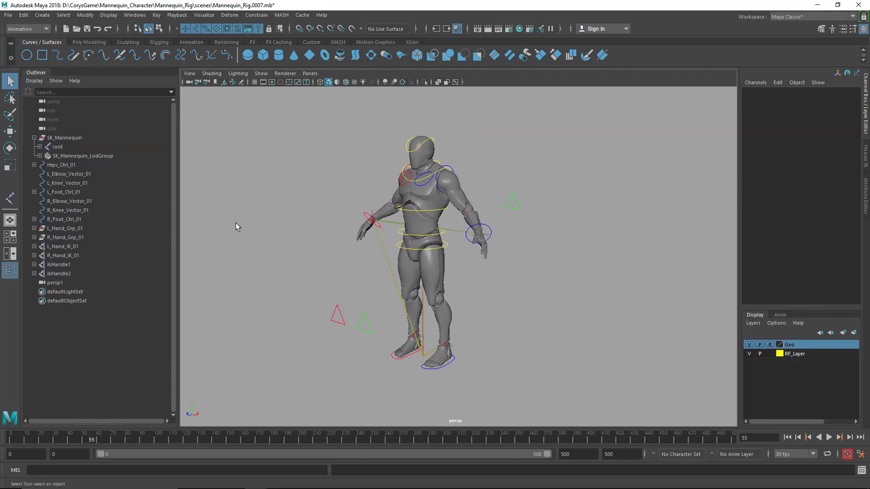
Create an empty group and name it SK_Mannequin_GlobalScale_01
{"action": "left_click_drag", "start_coordinate": [237, 212], "coordinate": [272, 286]}
{"action": "key", "text": "ctrl+g"}
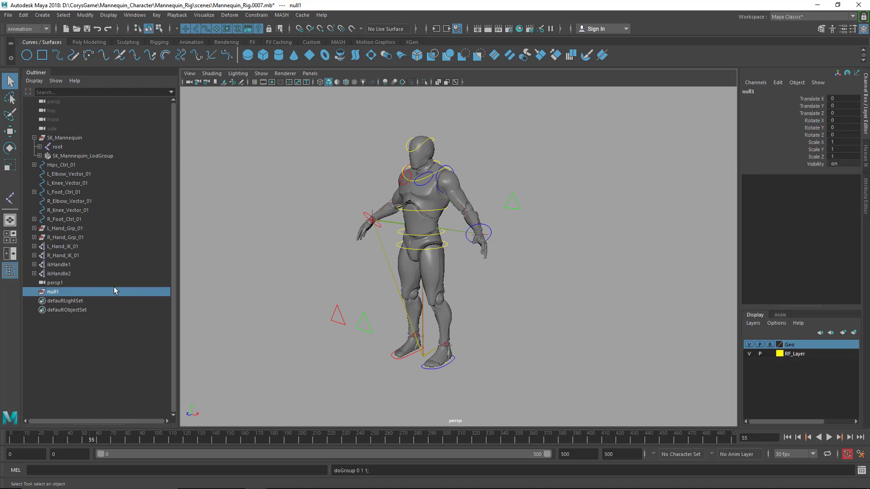
{"action": "double_click", "coordinate": [70, 293]}
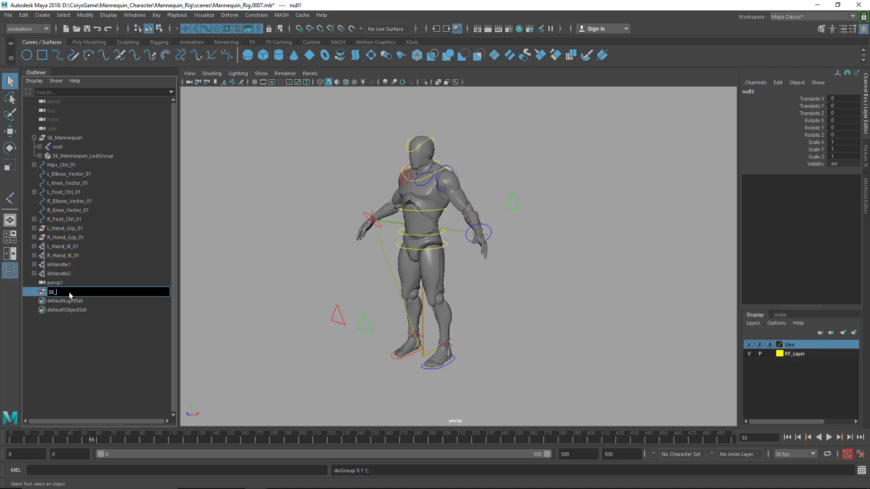
{"action": "type", "text": "SK_Mannequin_GlobalScale_01"}
{"action": "key", "text": "Return"}
Copy the prefix SK_Mannequin_ from the global scale group's name for reuse
{"action": "double_click", "coordinate": [69, 292]}
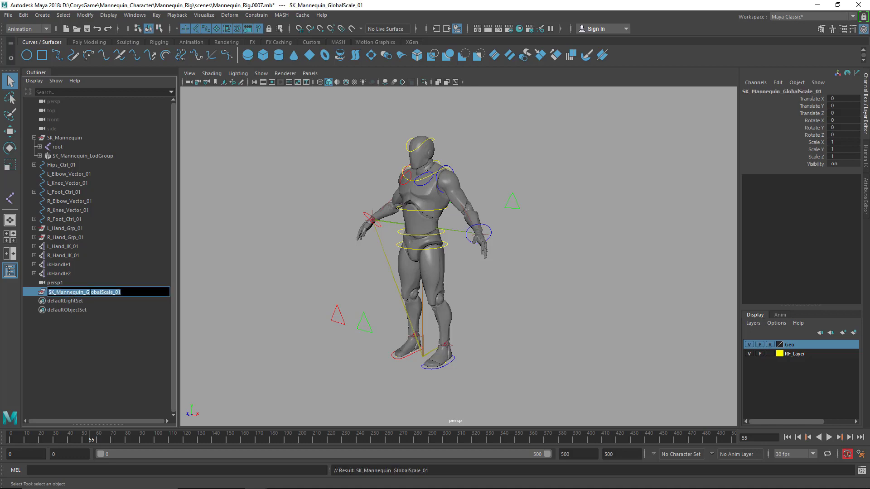
{"action": "left_click_drag", "start_coordinate": [87, 292], "coordinate": [47, 292]}
{"action": "key", "text": "ctrl+c"}
{"action": "key", "text": "Return"}
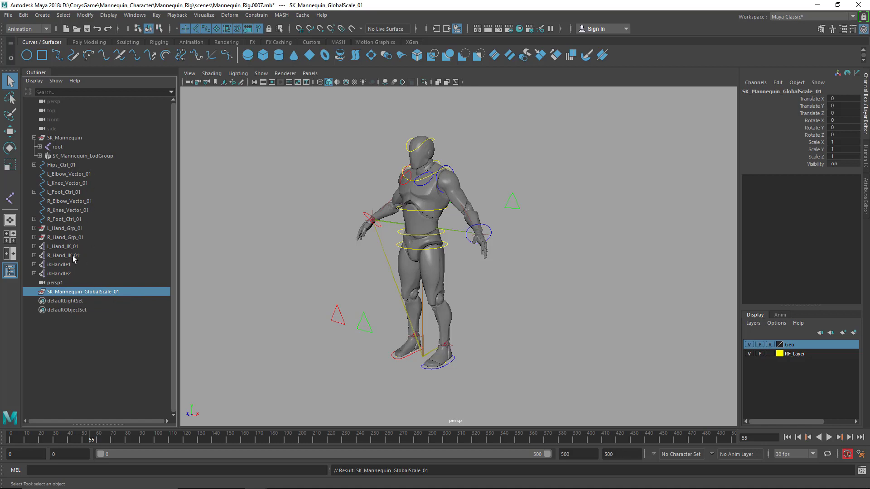
Create a second empty group and name it SK_Mannequin_Joints
{"action": "left_click_drag", "start_coordinate": [221, 279], "coordinate": [254, 290], "text": "alt"}
{"action": "left_click", "coordinate": [271, 306]}
{"action": "key", "text": "ctrl+g"}
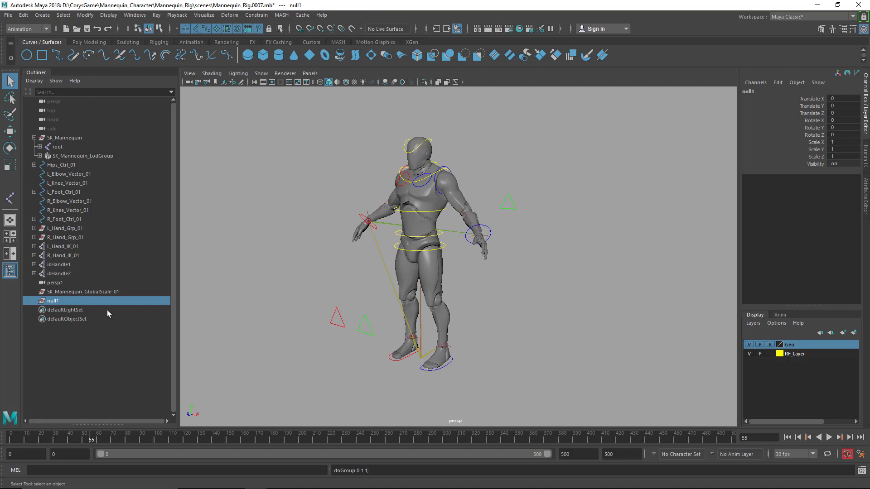
{"action": "double_click", "coordinate": [95, 302]}
{"action": "type", "text": "SK_Mannequin_"}
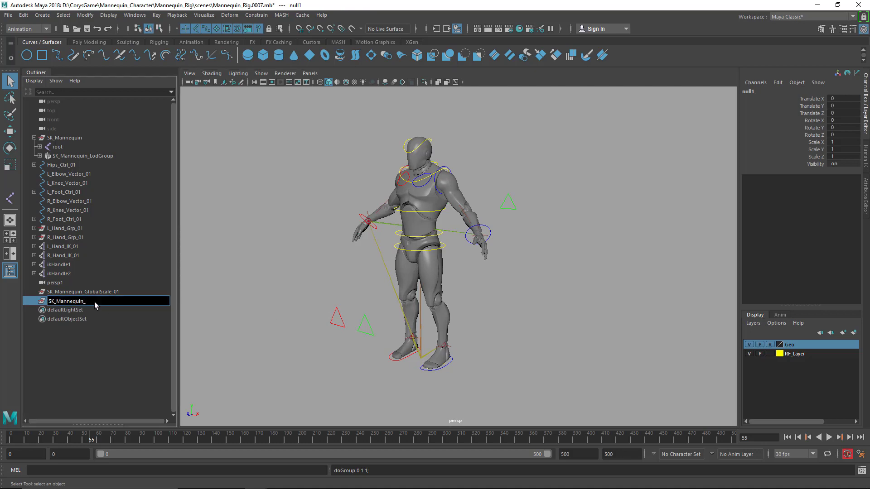
{"action": "type", "text": "Joints"}
{"action": "key", "text": "Return"}
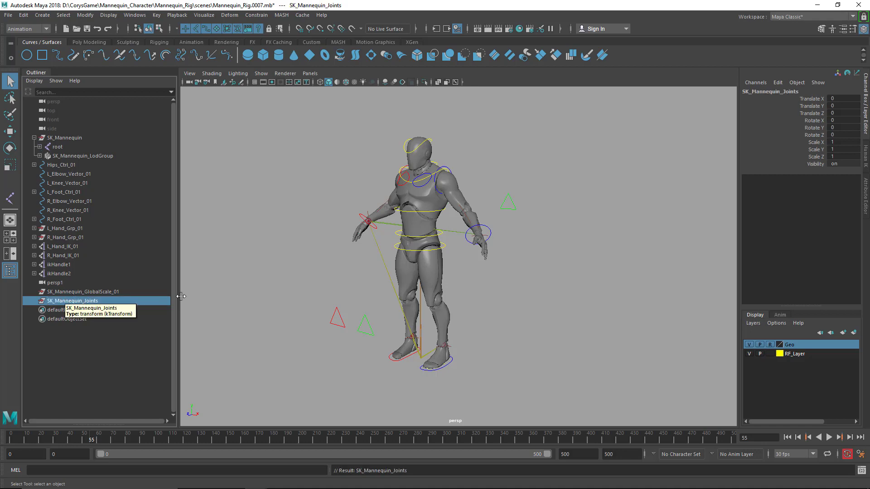
Create a third empty group and name it SK_Mannequin_IK_01
{"action": "left_click", "coordinate": [262, 297]}
{"action": "key", "text": "ctrl+g"}
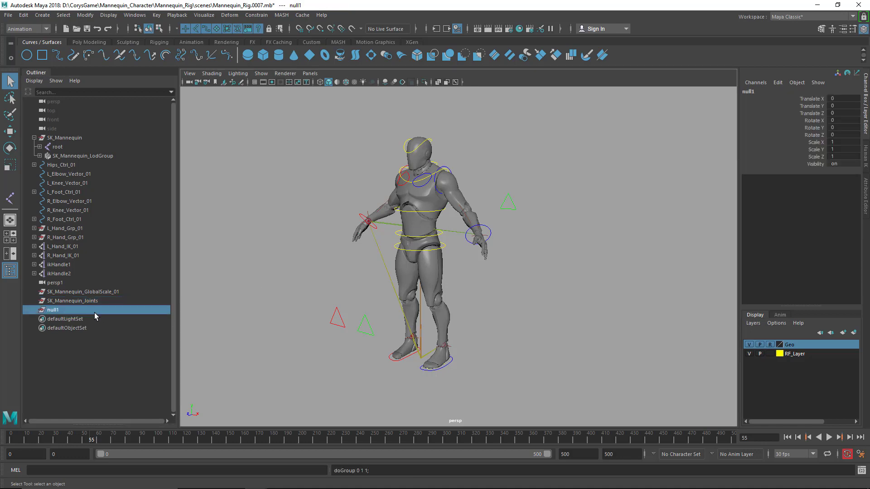
{"action": "double_click", "coordinate": [94, 310]}
{"action": "key", "text": "ctrl+v"}
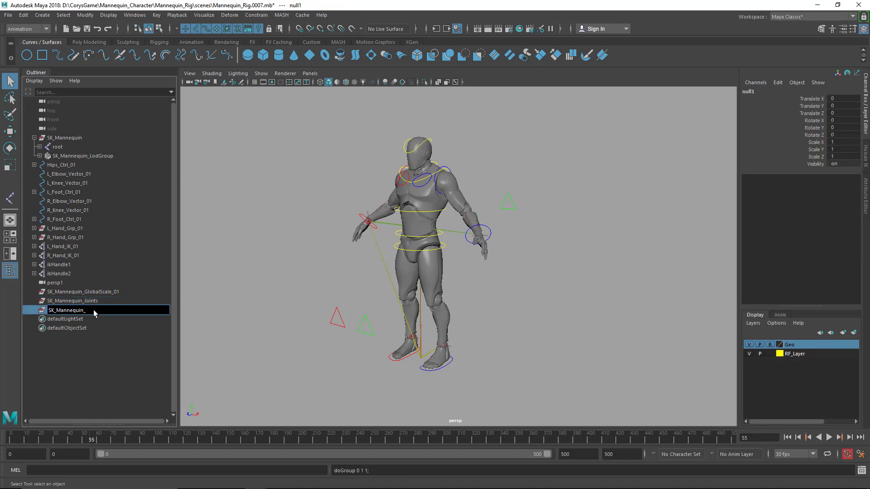
{"action": "type", "text": "IK_01"}
{"action": "key", "text": "Return"}
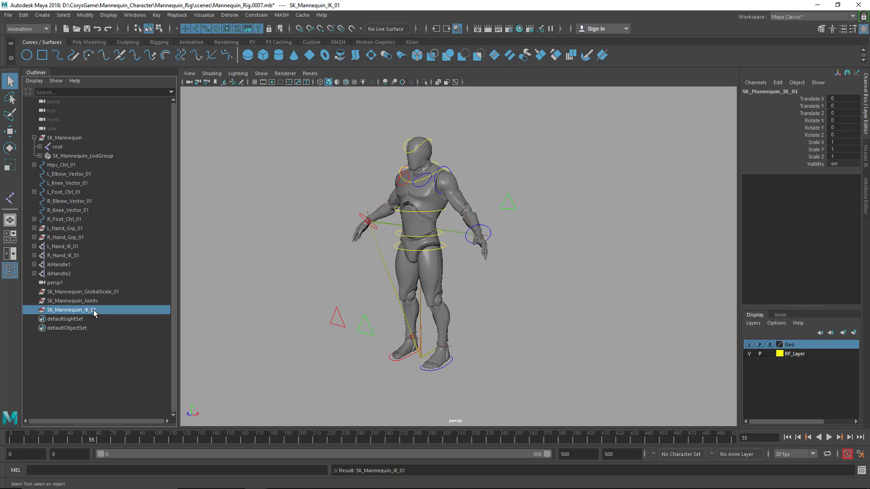
Add the suffix _01 to the joints group's name, making it SK_Mannequin_Joints_01
{"action": "double_click", "coordinate": [105, 302]}
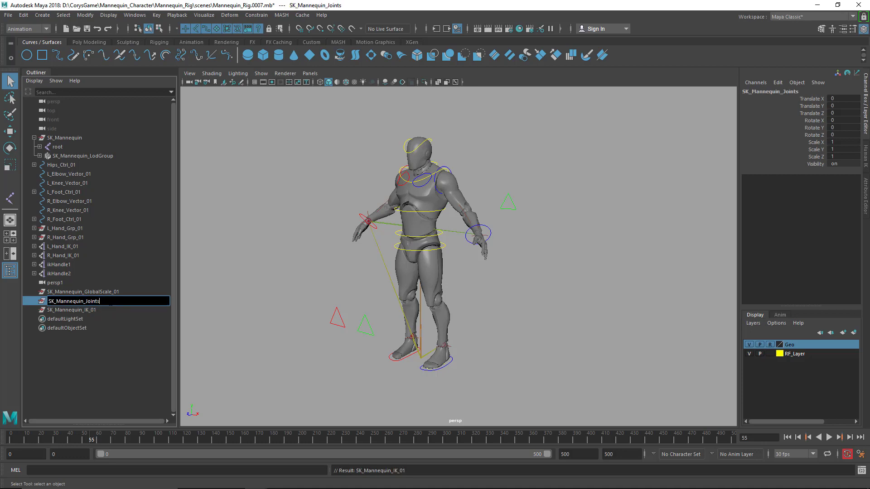
{"action": "type", "text": "_01"}
{"action": "key", "text": "Return"}
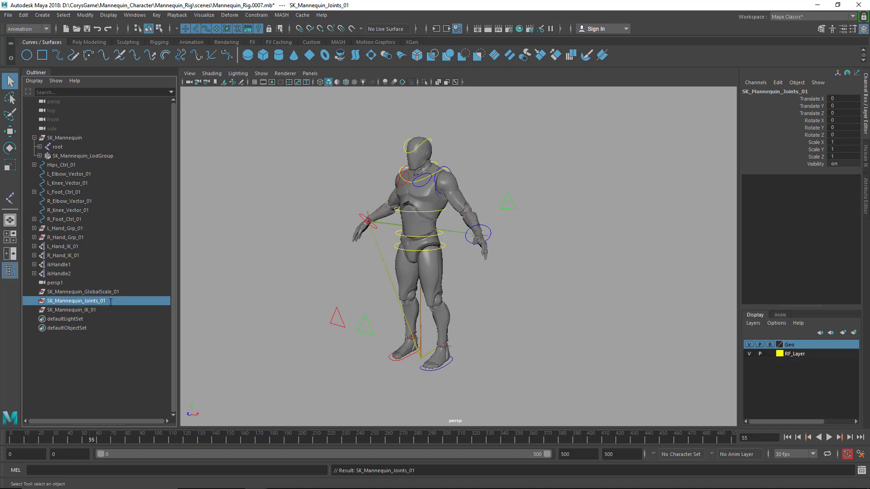
{"action": "left_click", "coordinate": [205, 333]}
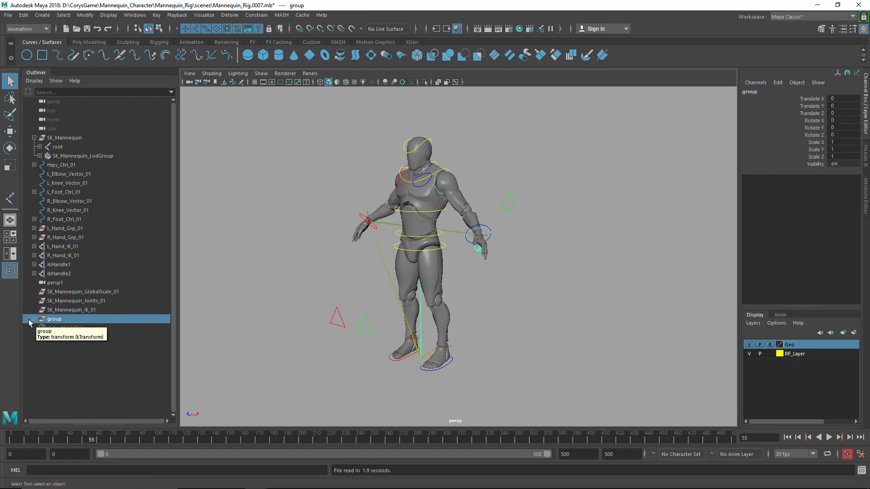
{"action": "left_click", "coordinate": [34, 319]}
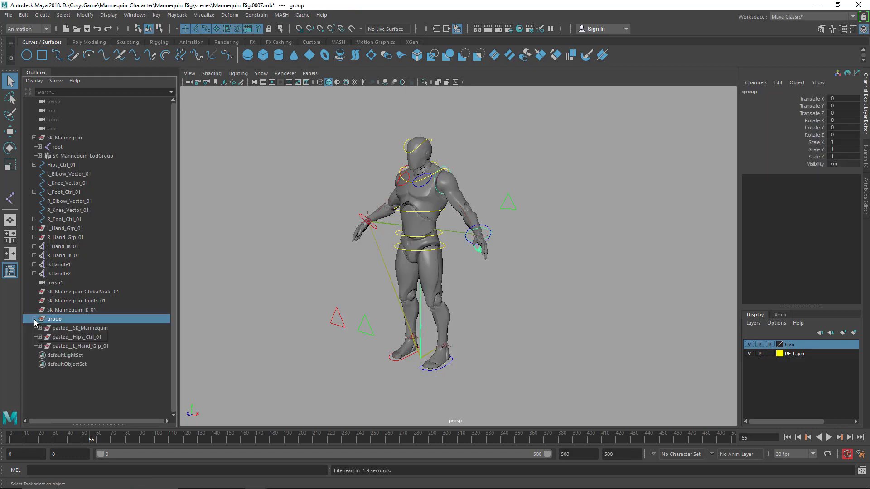
{"action": "left_click", "coordinate": [34, 319]}
Create a fourth empty group, name it SK_Mannequin_Control_Objects_01, and clear the selection
{"action": "key", "text": "ctrl+g"}
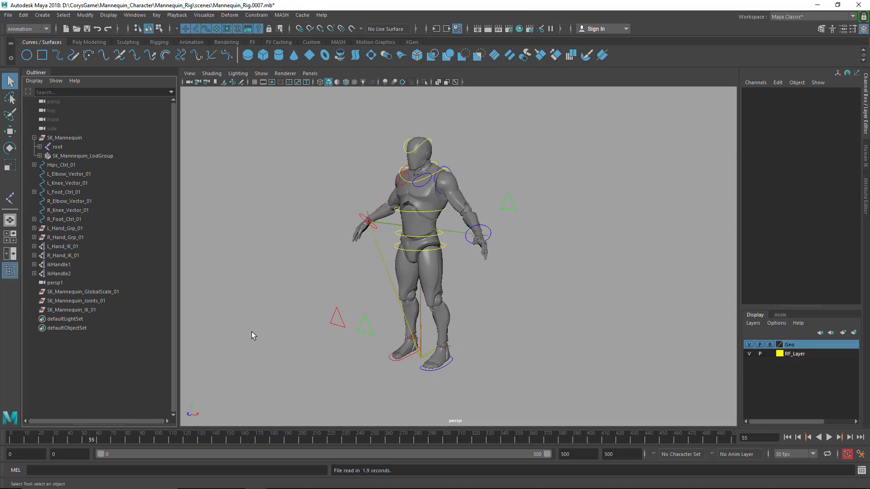
{"action": "double_click", "coordinate": [112, 319]}
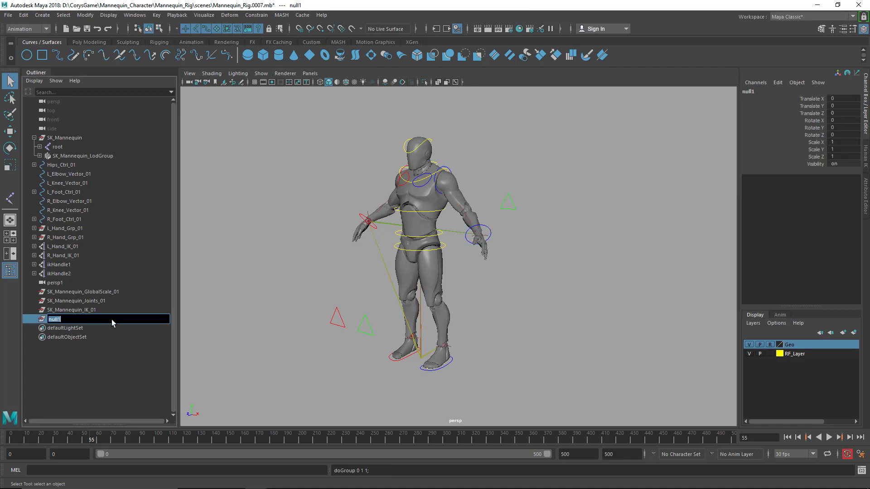
{"action": "type", "text": "SK_Mannequin_"}
{"action": "type", "text": "Control"}
{"action": "type", "text": "_B"}
{"action": "type", "text": "bject"}
{"action": "type", "text": "s_01"}
{"action": "key", "text": "Return"}
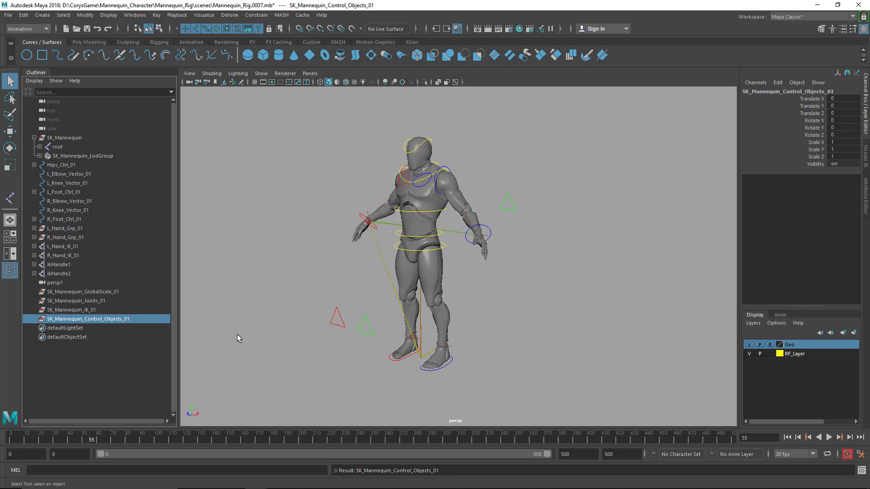
{"action": "left_click", "coordinate": [284, 331]}
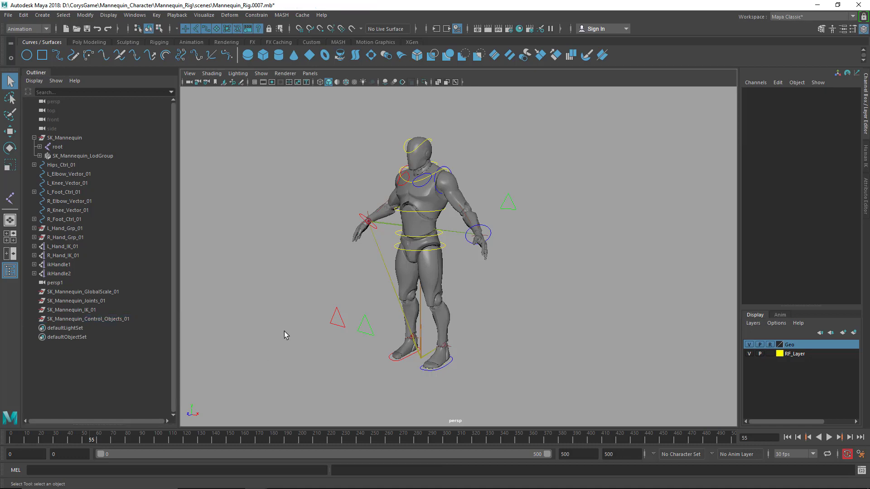
Create an empty group, name it SK_Mannequin_Geometry, and clear the selection
{"action": "left_click", "coordinate": [40, 156]}
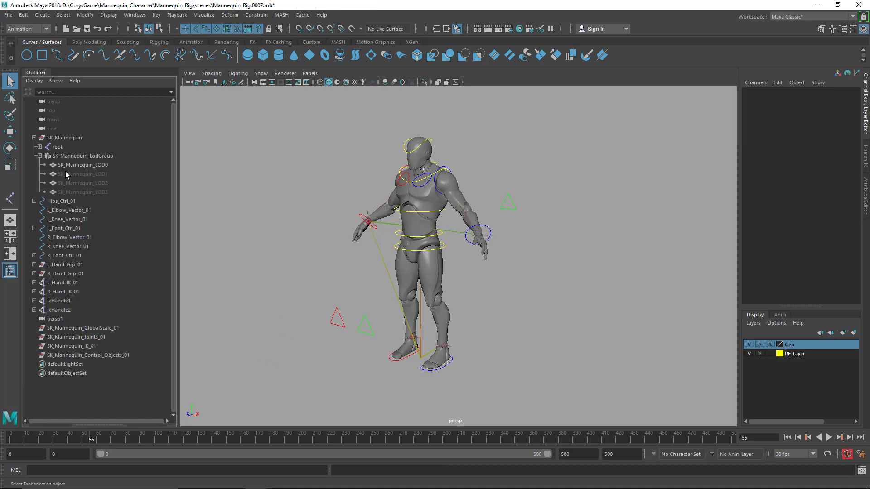
{"action": "left_click", "coordinate": [39, 156]}
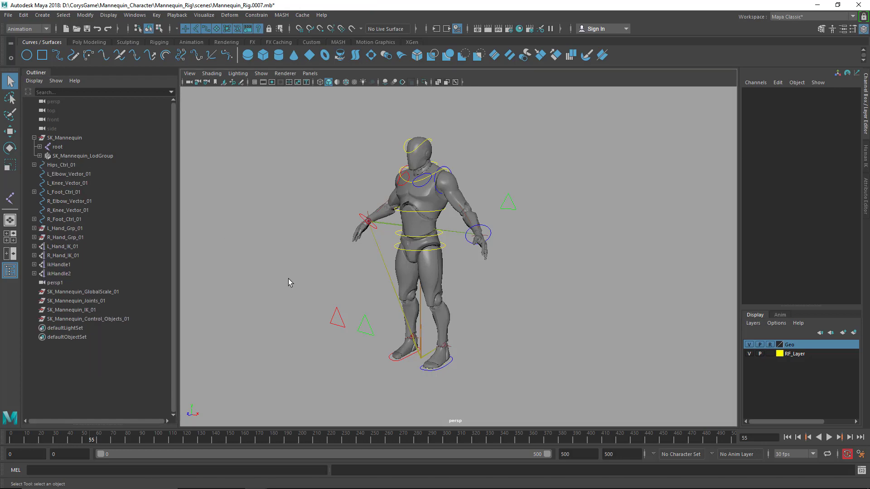
{"action": "key", "text": "ctrl+g"}
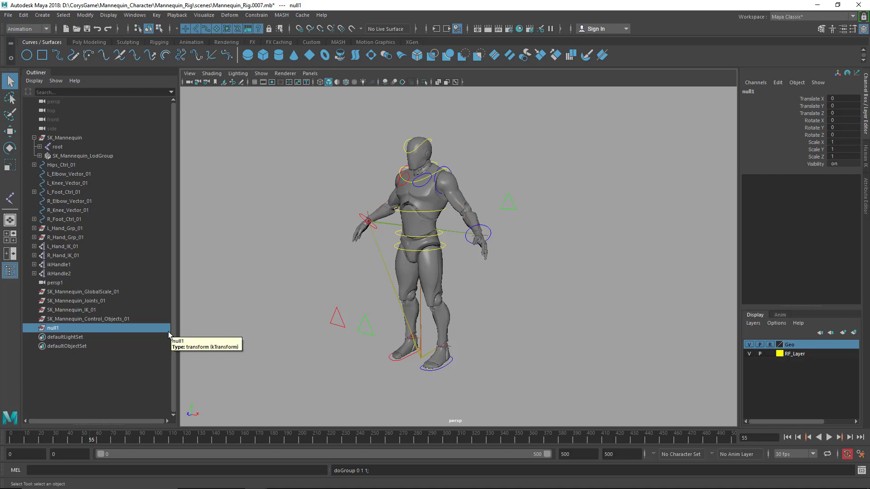
{"action": "double_click", "coordinate": [105, 328]}
{"action": "type", "text": "SK_Mannequin_Geomet"}
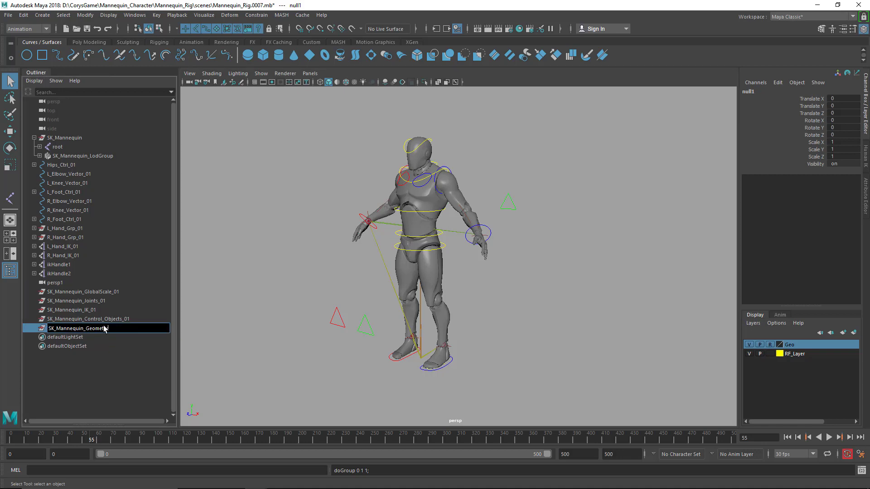
{"action": "key", "text": "Return"}
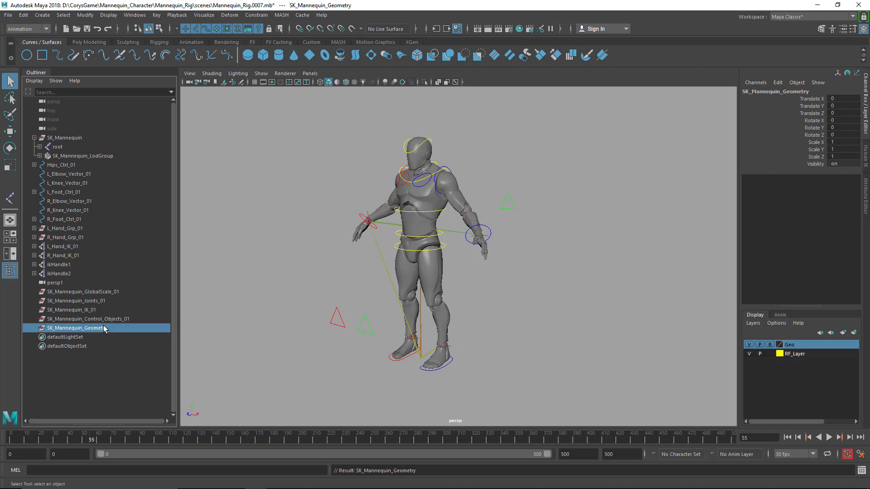
{"action": "left_click", "coordinate": [220, 334]}
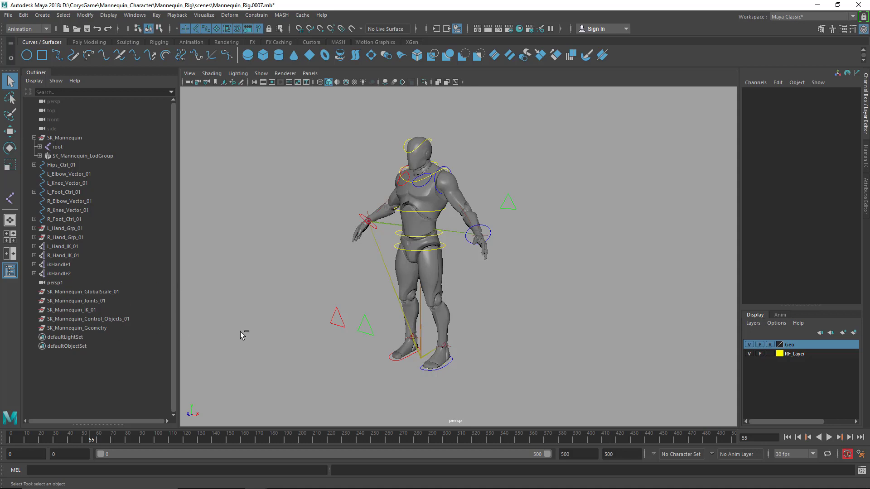
Create another empty group and name it SK_Mannequin_Extras
{"action": "key", "text": "ctrl+g"}
{"action": "double_click", "coordinate": [121, 338]}
{"action": "key", "text": "ctrl+v"}
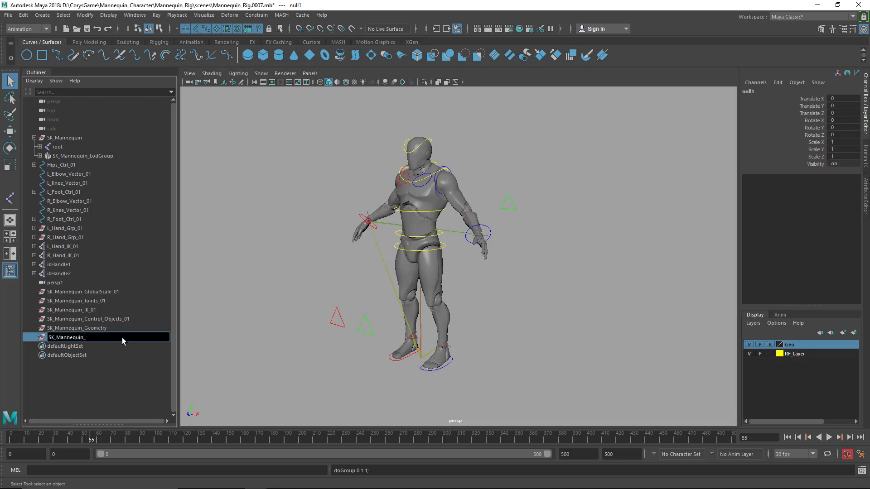
{"action": "type", "text": "Extras"}
{"action": "key", "text": "Return"}
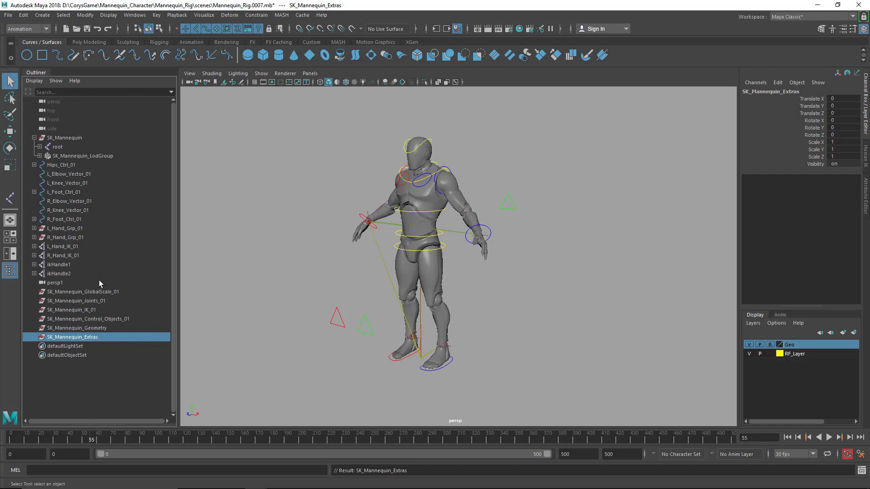
Parent the SK_Mannequin_Joints_01, SK_Mannequin_IK_01 and SK_Mannequin_Control_Objects_01 groups under SK_Mannequin_GlobalScale_01 and expand it
{"action": "left_click", "coordinate": [75, 292], "text": "shift"}
{"action": "left_click", "coordinate": [79, 301]}
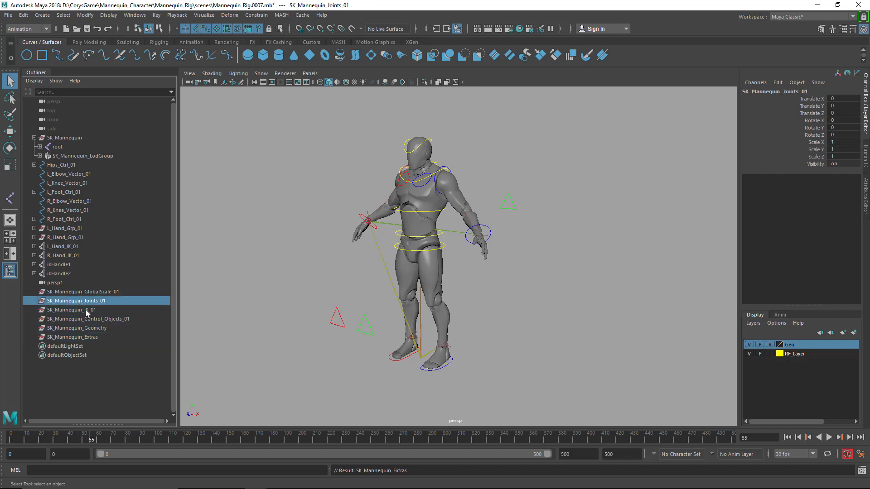
{"action": "left_click", "coordinate": [72, 328], "text": "shift"}
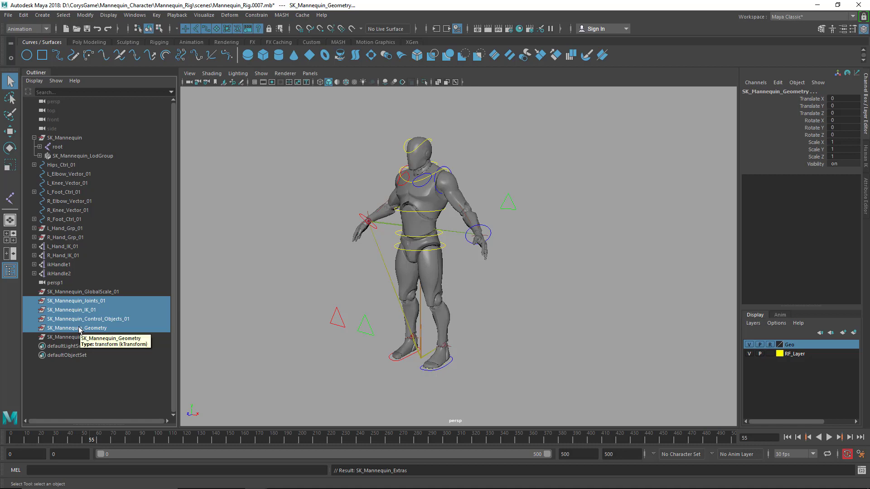
{"action": "left_click", "coordinate": [80, 327]}
{"action": "left_click", "coordinate": [81, 321]}
{"action": "left_click", "coordinate": [71, 303], "text": "shift"}
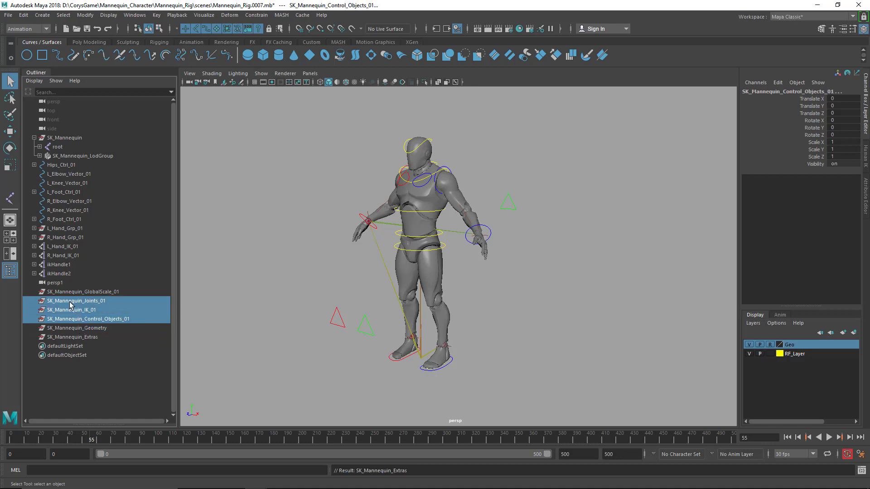
{"action": "middle_click_drag", "start_coordinate": [71, 303], "coordinate": [72, 292]}
{"action": "left_click", "coordinate": [73, 292]}
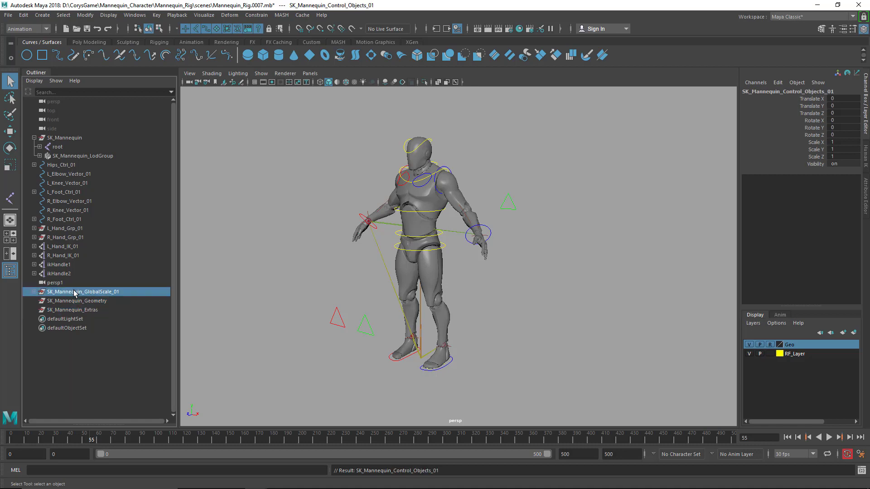
{"action": "left_click", "coordinate": [34, 292]}
{"action": "left_click", "coordinate": [282, 302]}
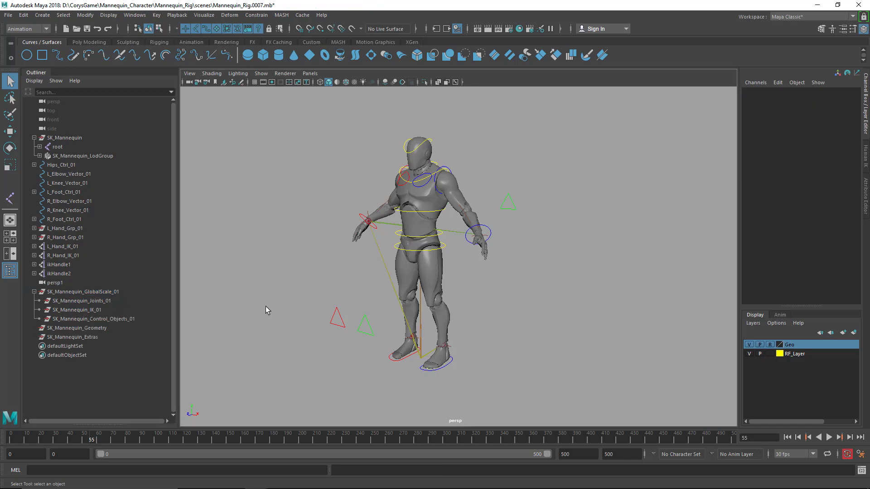
Create an empty group named SK_Mannequin_Global_Ctrl_01 and clear the selection
{"action": "key", "text": "ctrl+g"}
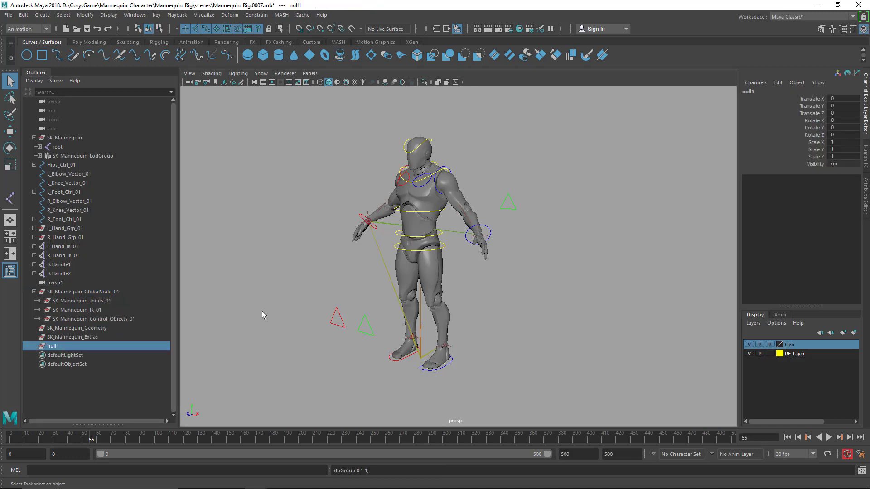
{"action": "double_click", "coordinate": [110, 344]}
{"action": "type", "text": "SK_Mannequin_Global_Ct"}
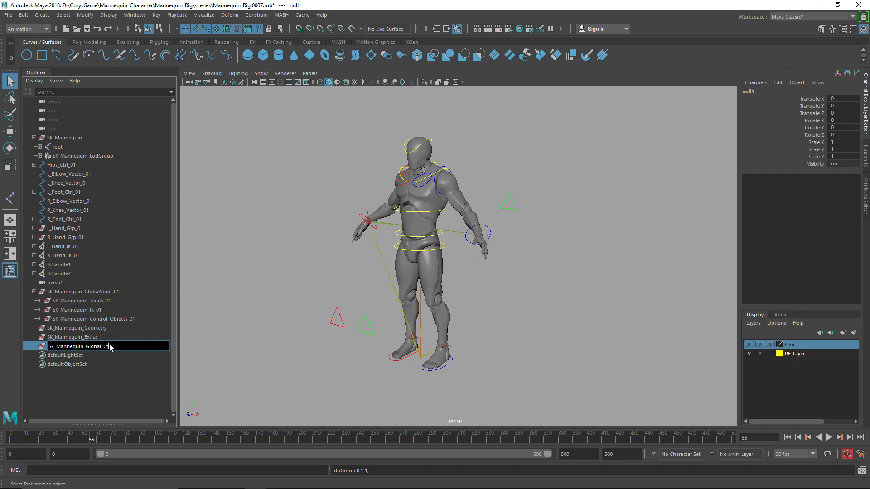
{"action": "type", "text": "_01"}
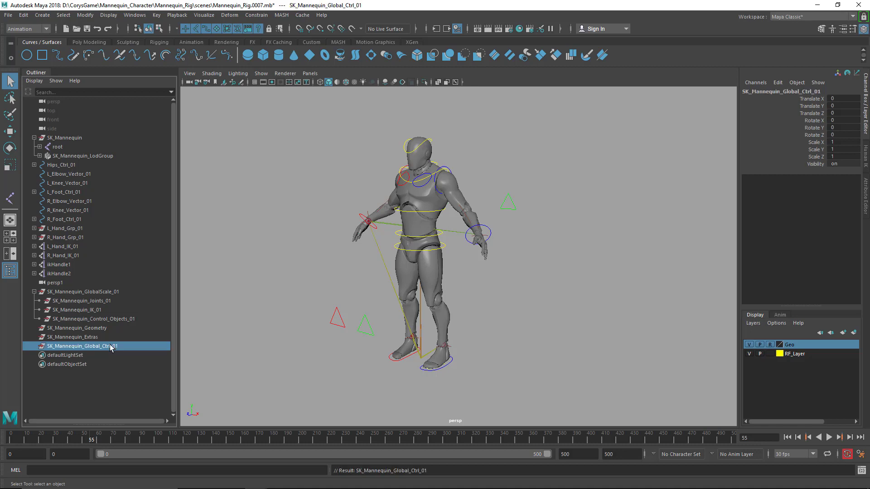
{"action": "left_click", "coordinate": [210, 329]}
{"action": "key", "text": "ctrl+v"}
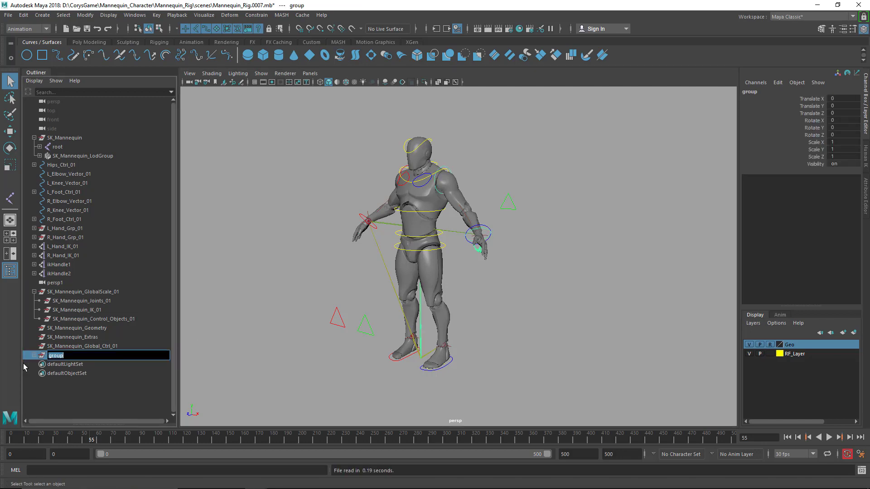
{"action": "left_click", "coordinate": [34, 355]}
{"action": "key", "text": "Delete"}
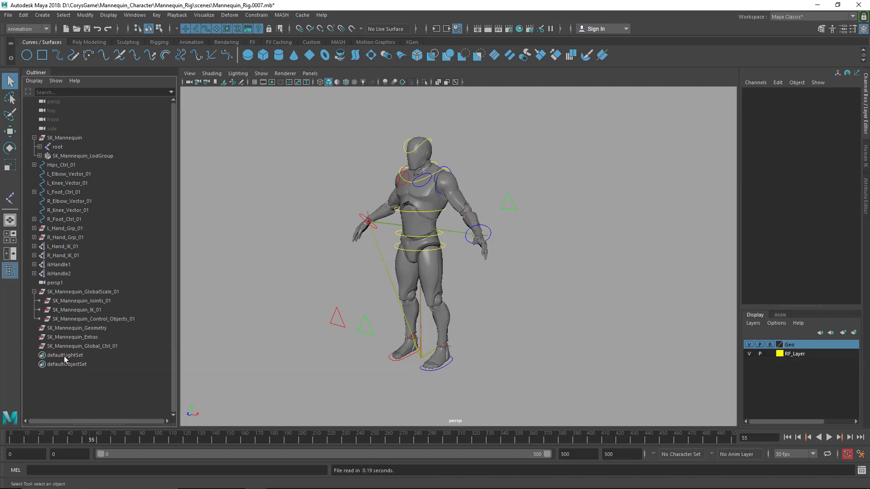
Create an empty group and name it SK_Mannequin_Main_Grp
{"action": "key", "text": "ctrl+g"}
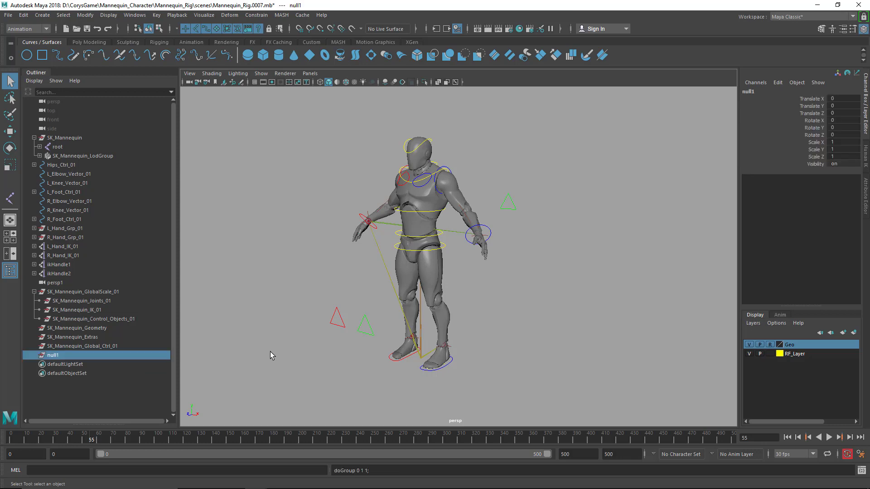
{"action": "double_click", "coordinate": [121, 358]}
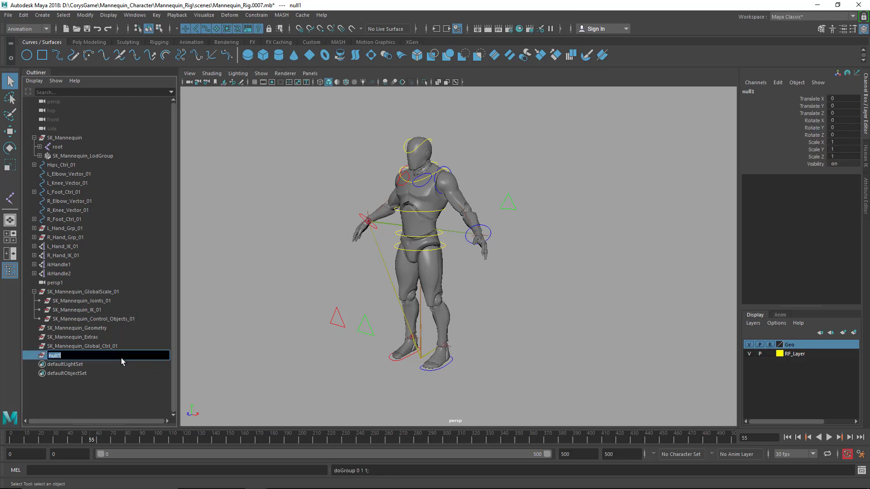
{"action": "type", "text": "SK_Mannequin_Main_Grp"}
{"action": "key", "text": "Return"}
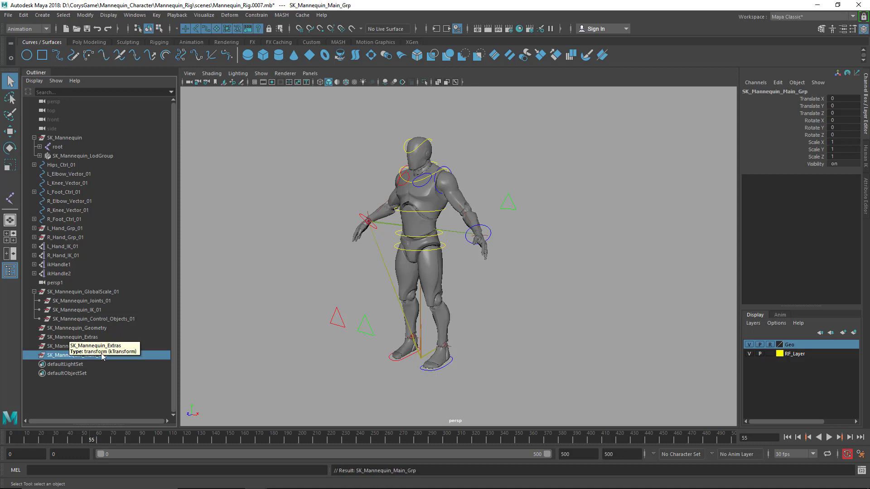
Parent SK_Mannequin_GlobalScale_01 under SK_Mannequin_Global_Ctrl_01, and that control group under SK_Mannequin_Main_Grp
{"action": "left_click", "coordinate": [88, 292]}
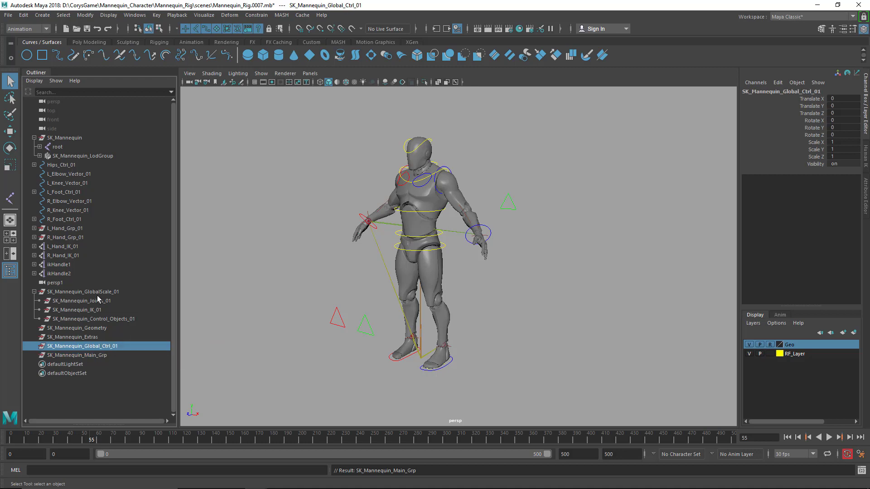
{"action": "left_click_drag", "start_coordinate": [88, 293], "coordinate": [98, 345]}
{"action": "mouse_move", "coordinate": [95, 313]}
{"action": "left_mouse_down"}
{"action": "mouse_move", "coordinate": [78, 312]}
{"action": "mouse_move", "coordinate": [81, 318]}
{"action": "left_mouse_up"}
{"action": "middle_click_drag", "start_coordinate": [52, 310], "coordinate": [53, 291]}
{"action": "left_click", "coordinate": [57, 309]}
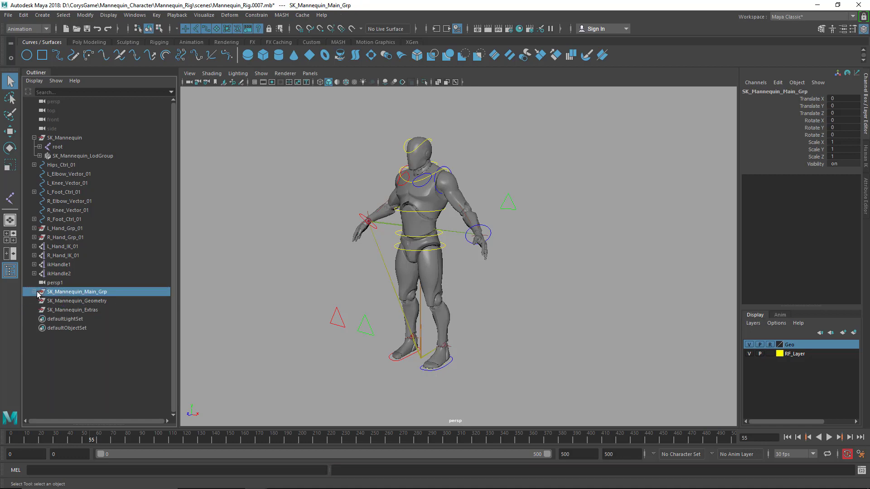
{"action": "left_click", "coordinate": [34, 292]}
{"action": "left_click", "coordinate": [40, 301]}
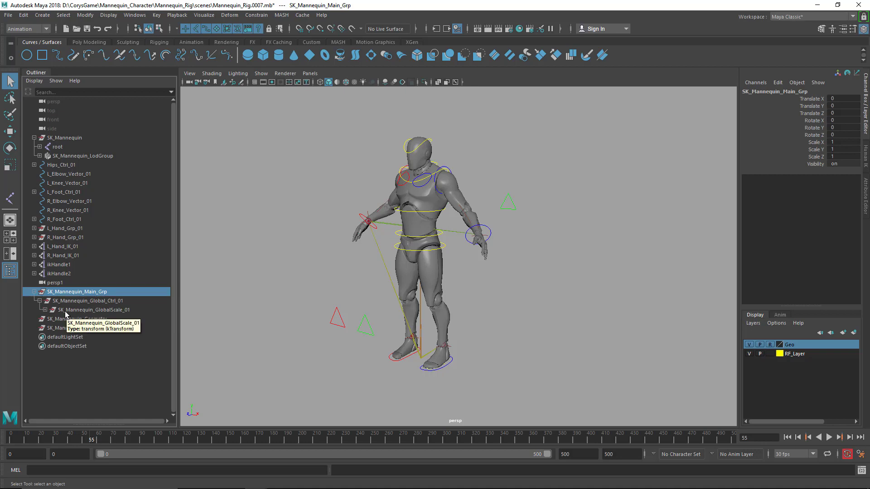
Parent SK_Mannequin_Geometry and SK_Mannequin_Extras under SK_Mannequin_Main_Grp, and expand the global scale group
{"action": "left_click", "coordinate": [76, 320]}
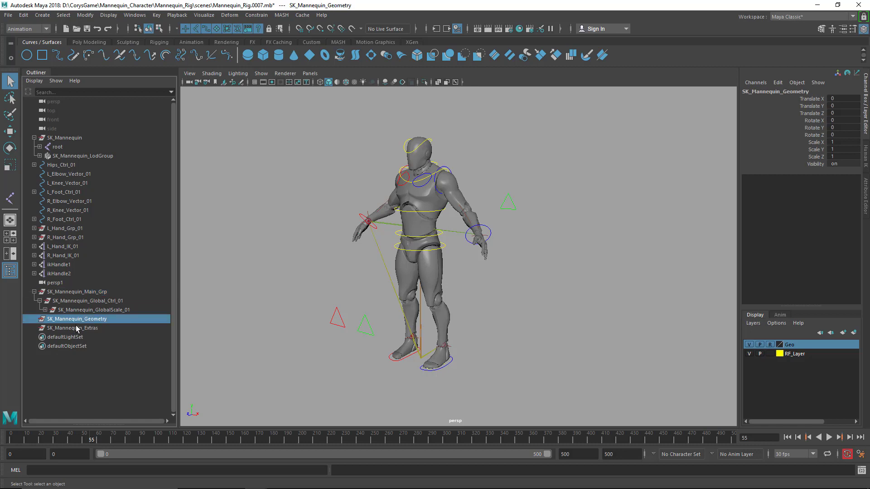
{"action": "left_click", "coordinate": [76, 329], "text": "shift"}
{"action": "left_click_drag", "start_coordinate": [75, 330], "coordinate": [70, 295]}
{"action": "left_click", "coordinate": [67, 320]}
{"action": "left_click", "coordinate": [68, 311]}
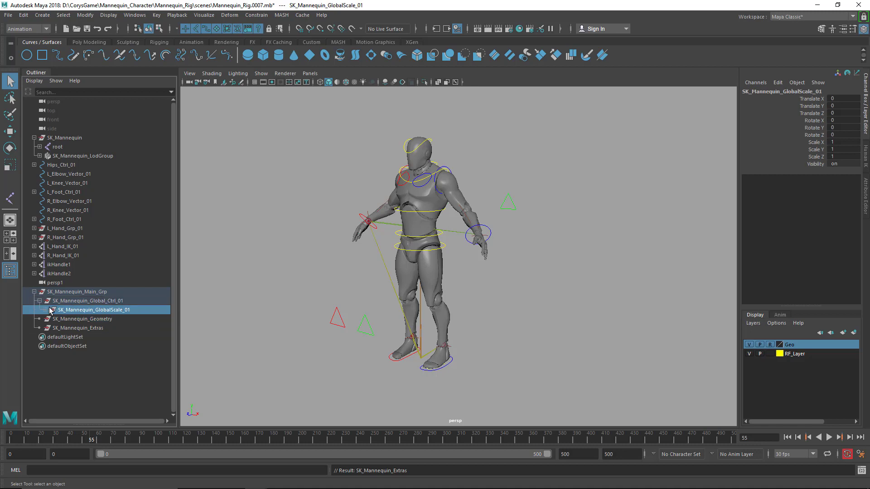
{"action": "left_click", "coordinate": [45, 310]}
Reorder SK_Mannequin_Main_Grp to sit between the front and side cameras and expand its nested groups
{"action": "left_click", "coordinate": [68, 291]}
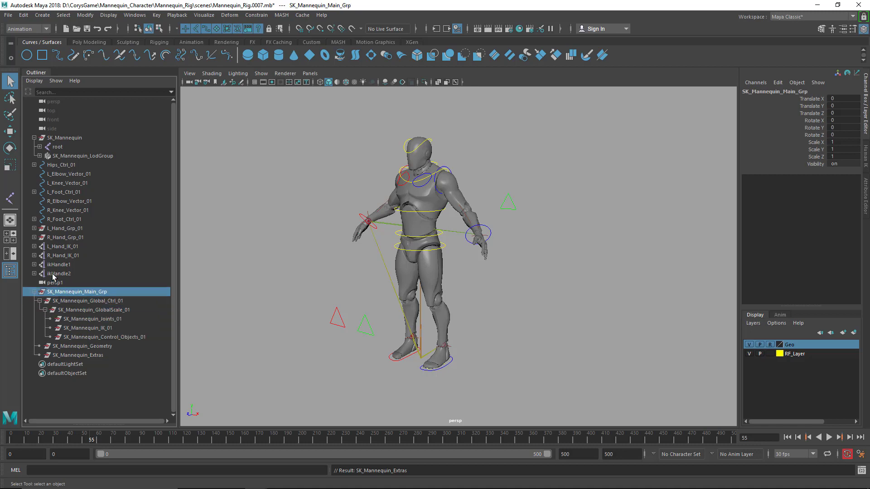
{"action": "left_click_drag", "start_coordinate": [67, 253], "coordinate": [74, 134]}
{"action": "left_click", "coordinate": [34, 129]}
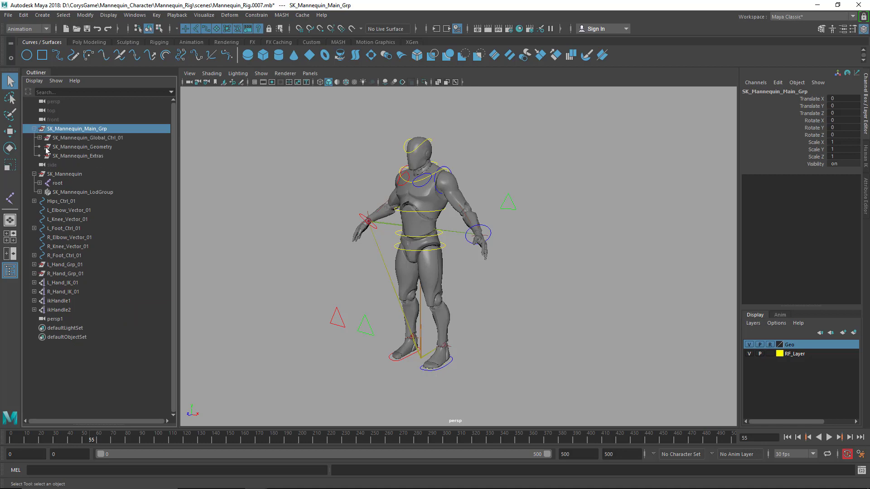
{"action": "left_click", "coordinate": [39, 138]}
{"action": "left_click", "coordinate": [46, 147]}
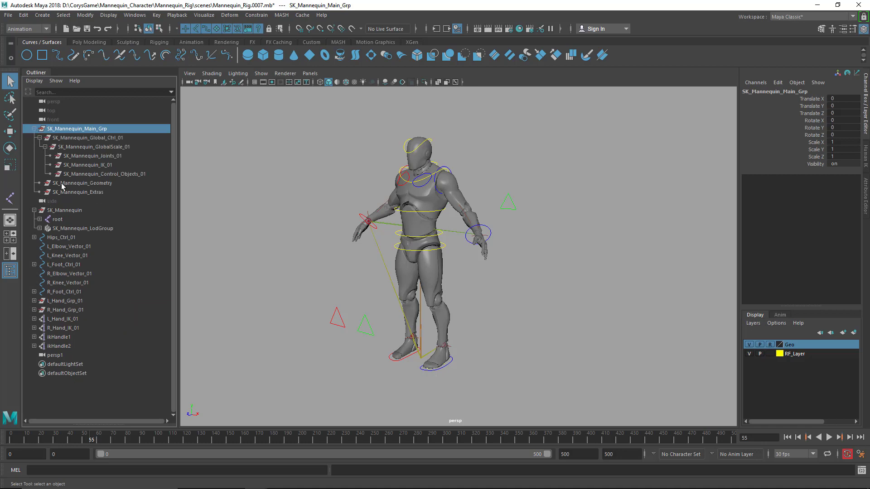
Rename the left leg's IK handle, ikHandle1, as L_Leg_IK_01
{"action": "left_click", "coordinate": [60, 347]}
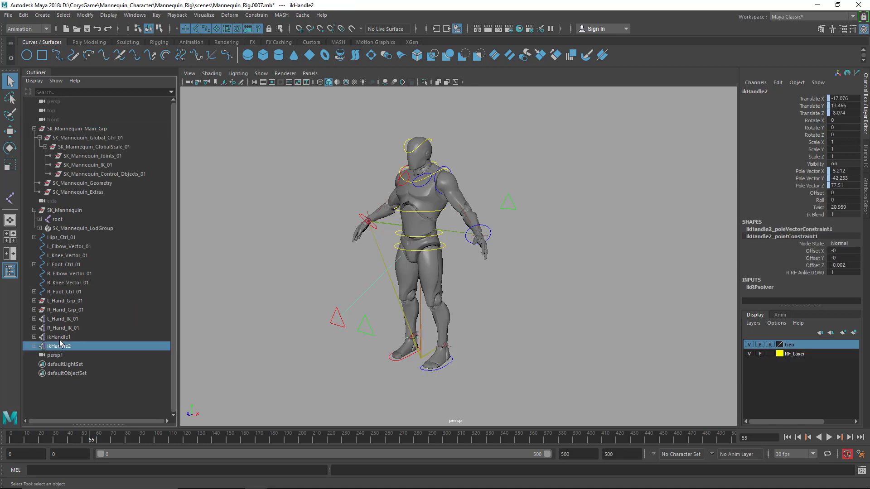
{"action": "left_click", "coordinate": [59, 339]}
{"action": "left_click", "coordinate": [62, 347]}
{"action": "left_click", "coordinate": [62, 339]}
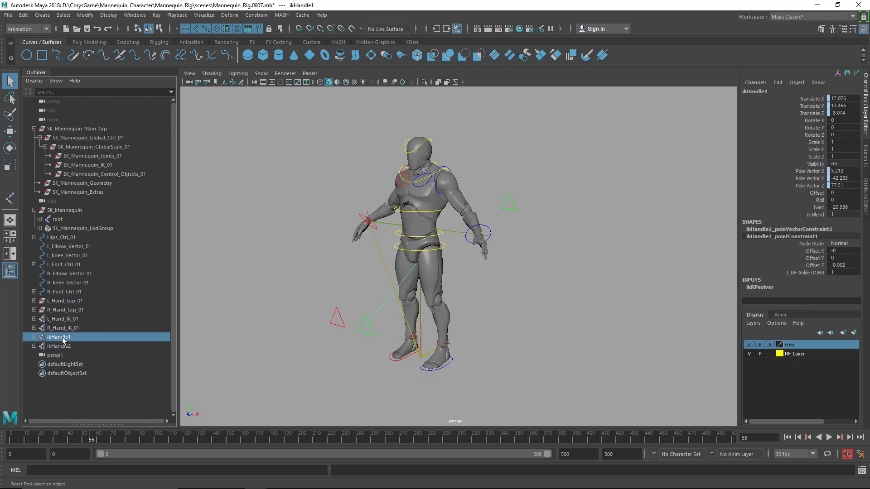
{"action": "double_click", "coordinate": [62, 339]}
{"action": "type", "text": "L_Leg_IK_"}
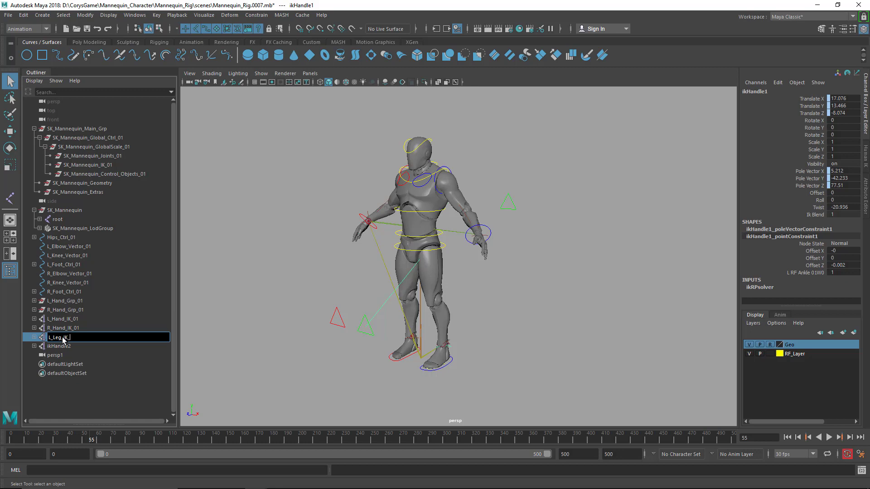
{"action": "type", "text": "01"}
{"action": "key", "text": "Return"}
Rename the right leg's IK handle, ikHandle2, as R_Leg_IK_01
{"action": "double_click", "coordinate": [67, 347]}
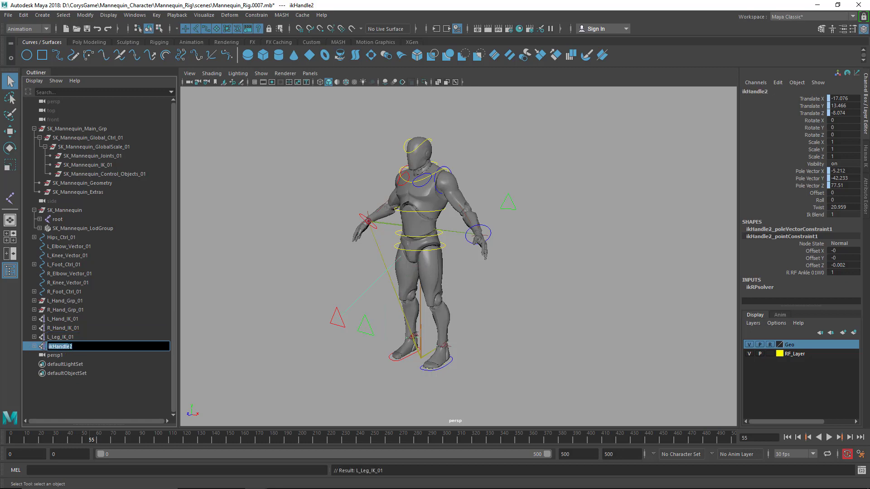
{"action": "type", "text": "L_Leg_IK_01"}
{"action": "key", "text": "Delete"}
{"action": "type", "text": "R"}
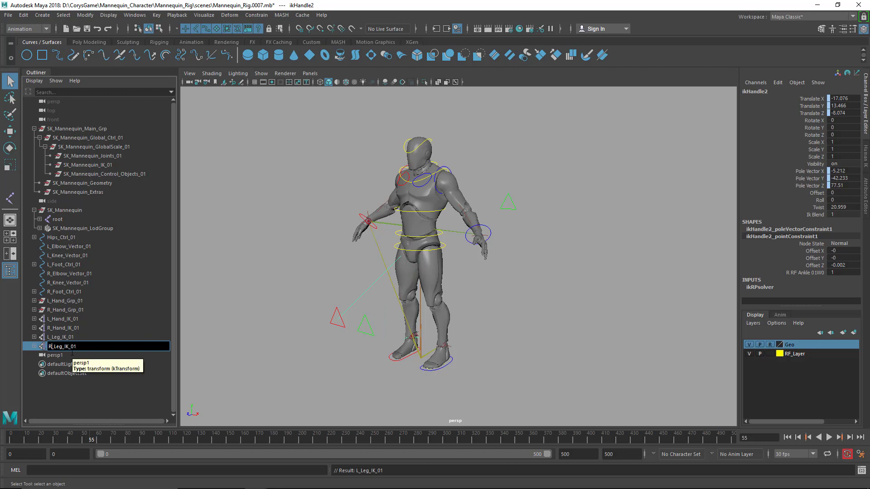
{"action": "key", "text": "Return"}
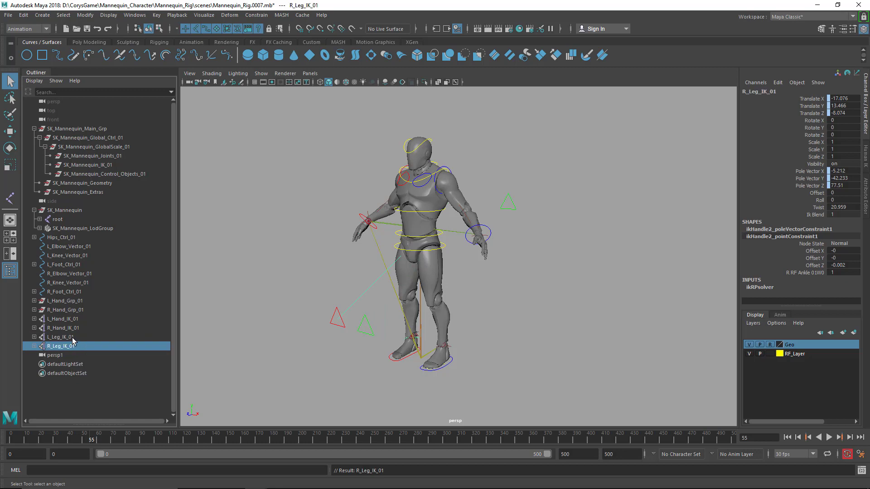
Parent the IK handles L_Hand_IK_01, R_Hand_IK_01, L_Leg_IK_01 and R_Leg_IK_01 under SK_Mannequin_IK_01
{"action": "left_click", "coordinate": [74, 342], "text": "ctrl"}
{"action": "left_click", "coordinate": [72, 319], "text": "ctrl"}
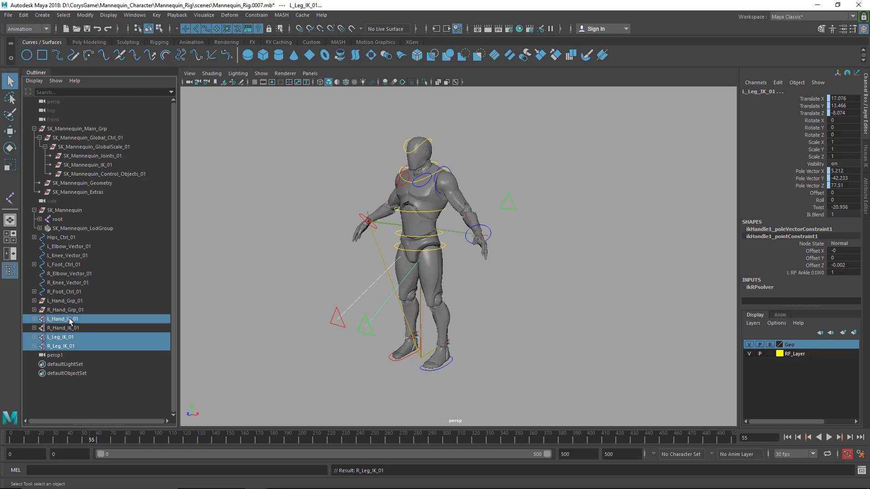
{"action": "left_click", "coordinate": [70, 330], "text": "ctrl"}
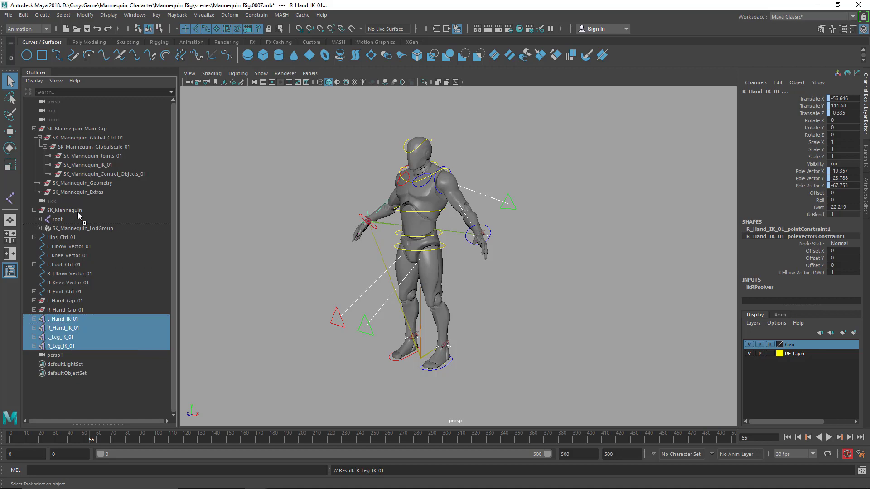
{"action": "left_click_drag", "start_coordinate": [77, 212], "coordinate": [92, 165]}
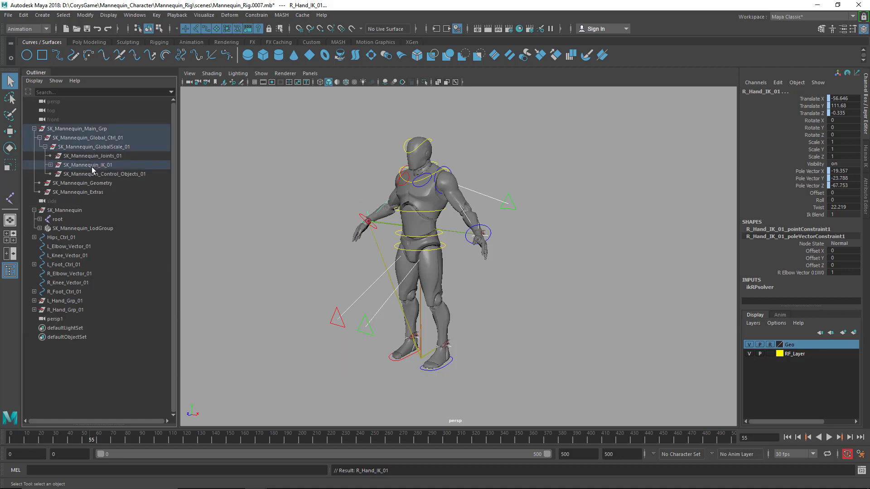
Check the hand groups, foot controls and knee and elbow vector controls one by one in the Outliner
{"action": "left_click", "coordinate": [72, 309]}
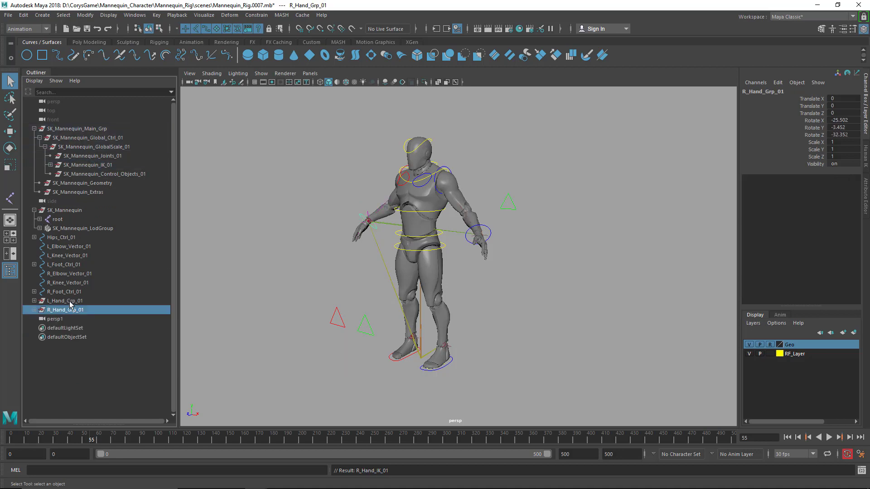
{"action": "left_click", "coordinate": [67, 301]}
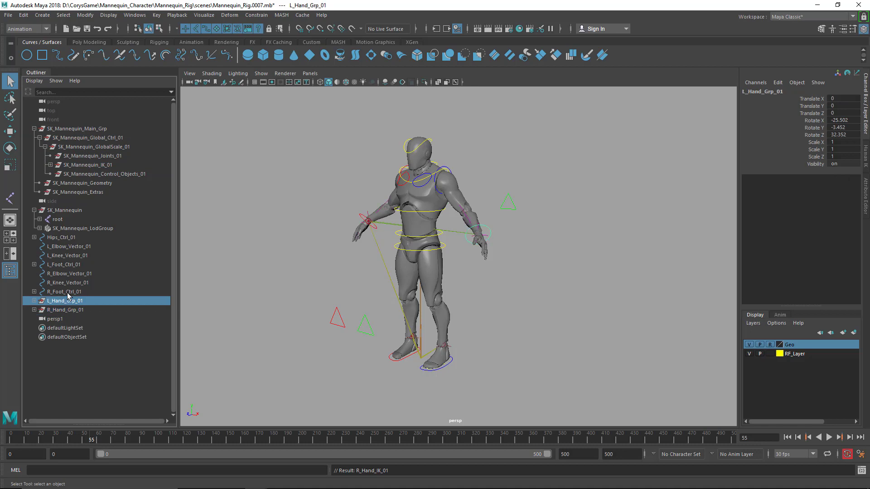
{"action": "left_click", "coordinate": [67, 292]}
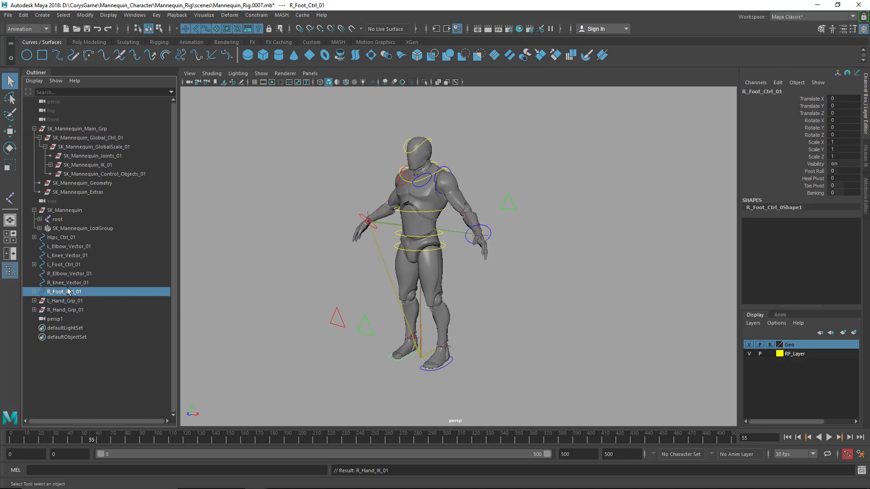
{"action": "left_click", "coordinate": [73, 284]}
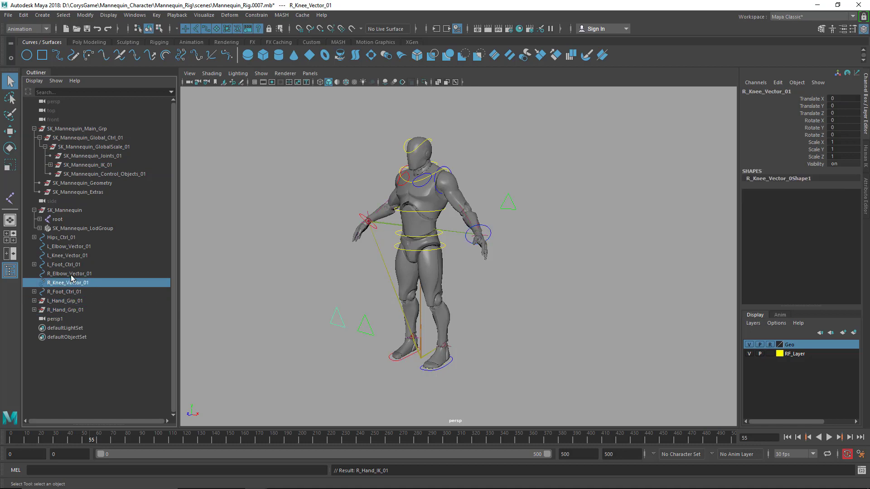
{"action": "left_click", "coordinate": [71, 275]}
{"action": "left_click", "coordinate": [71, 265]}
{"action": "left_click", "coordinate": [70, 256]}
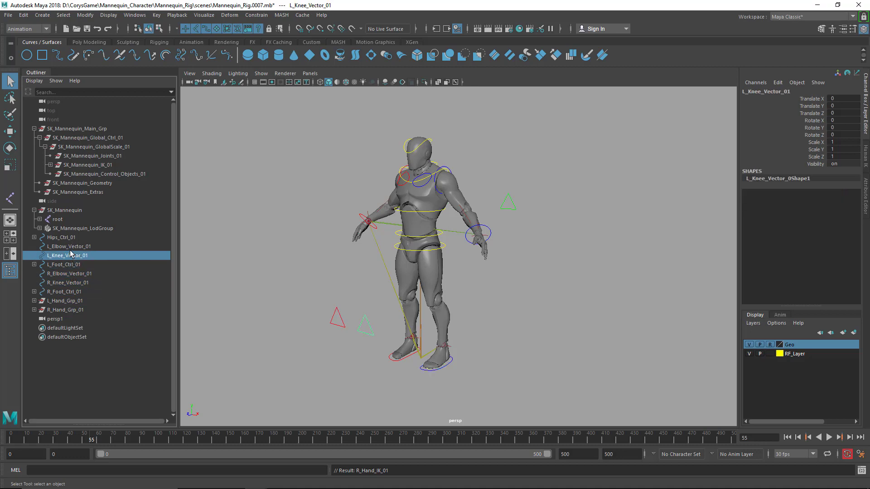
{"action": "left_click", "coordinate": [69, 247]}
Parent everything from Hips_Ctrl_01 through R_Hand_Grp_01 under SK_Mannequin_Control_Objects_01
{"action": "left_click", "coordinate": [69, 239]}
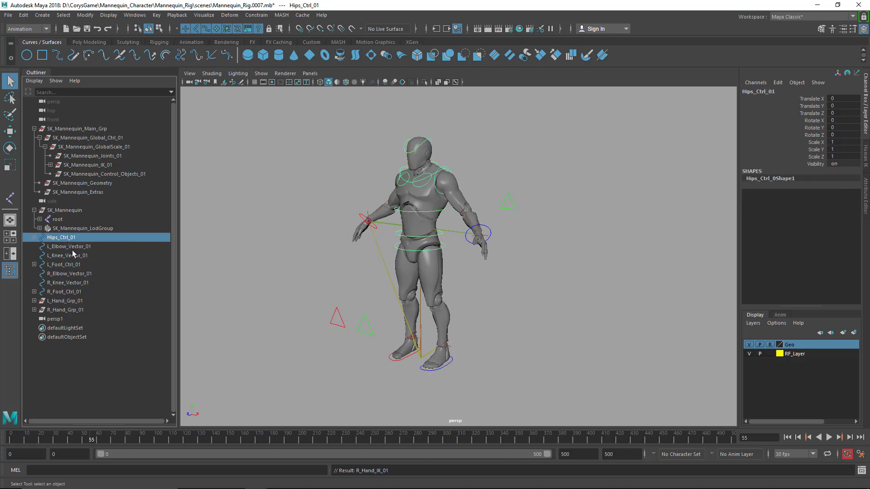
{"action": "left_click", "coordinate": [77, 311], "text": "shift"}
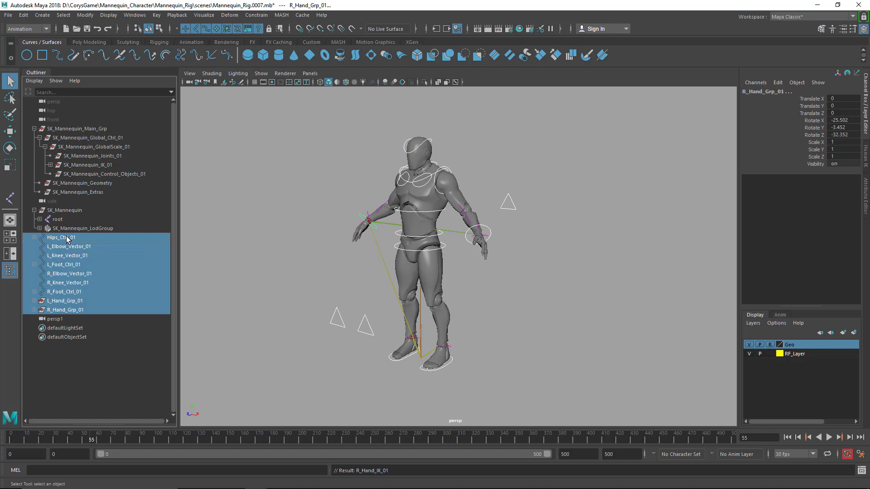
{"action": "middle_click_drag", "start_coordinate": [68, 240], "coordinate": [88, 175]}
Inspect the SK_Mannequin group, its root joint and its LOD group, then clear the selection
{"action": "left_click", "coordinate": [74, 211]}
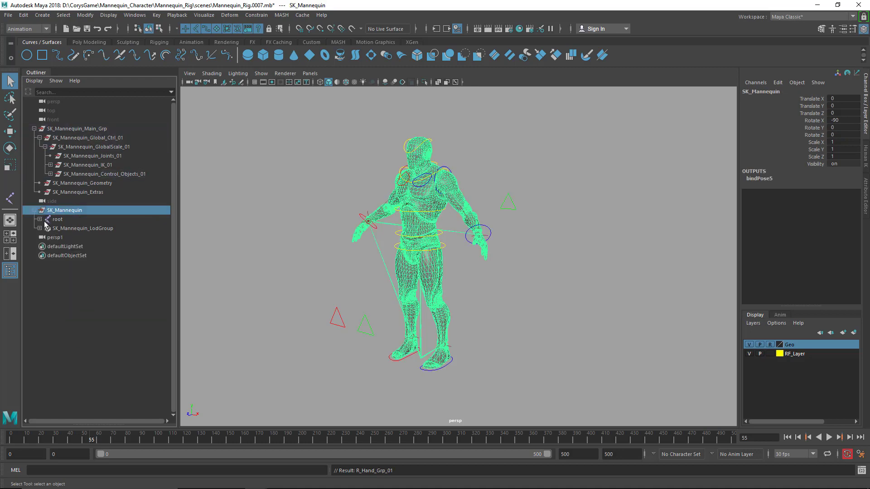
{"action": "left_click", "coordinate": [57, 228]}
{"action": "left_click", "coordinate": [56, 220]}
{"action": "left_click", "coordinate": [61, 211]}
{"action": "left_click", "coordinate": [71, 228]}
{"action": "left_click", "coordinate": [66, 211]}
{"action": "left_click", "coordinate": [200, 247]}
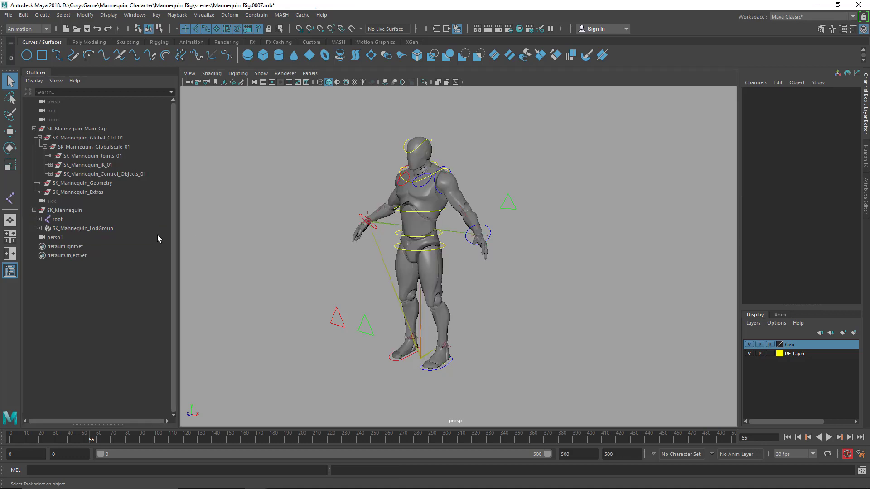
Save the scene incrementally as Mannequin_Rig.0008.mb
{"action": "key", "text": "ctrl+s"}
{"action": "middle_click_drag", "start_coordinate": [221, 248], "coordinate": [221, 250], "text": "alt"}
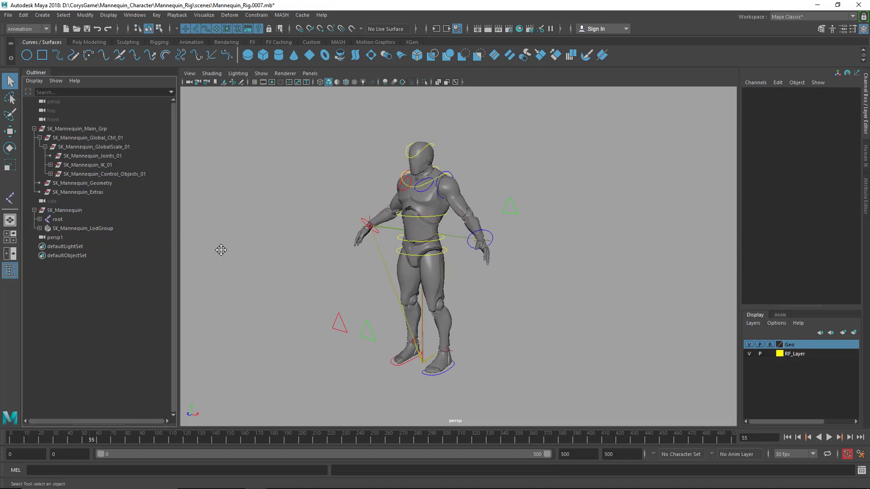
{"action": "key", "text": "ctrl+s"}
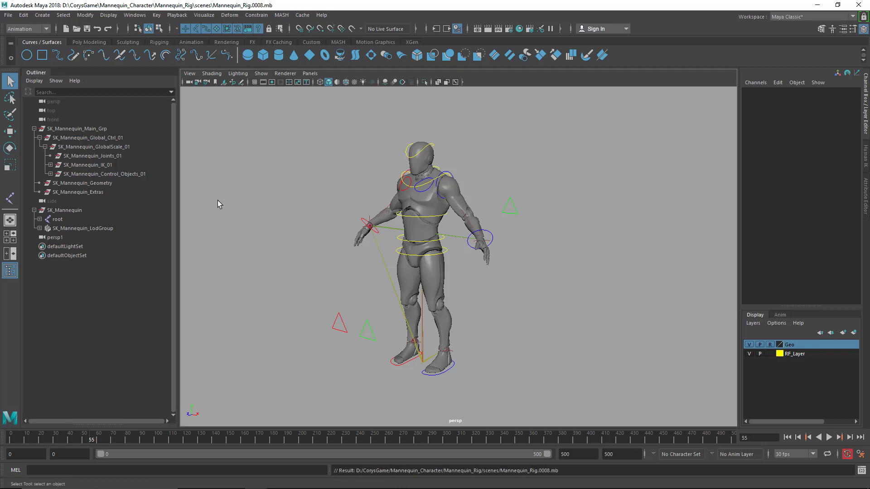
Parent the root joint from SK_Mannequin under SK_Mannequin_Joints_01 and expand that joints group
{"action": "left_click", "coordinate": [62, 211]}
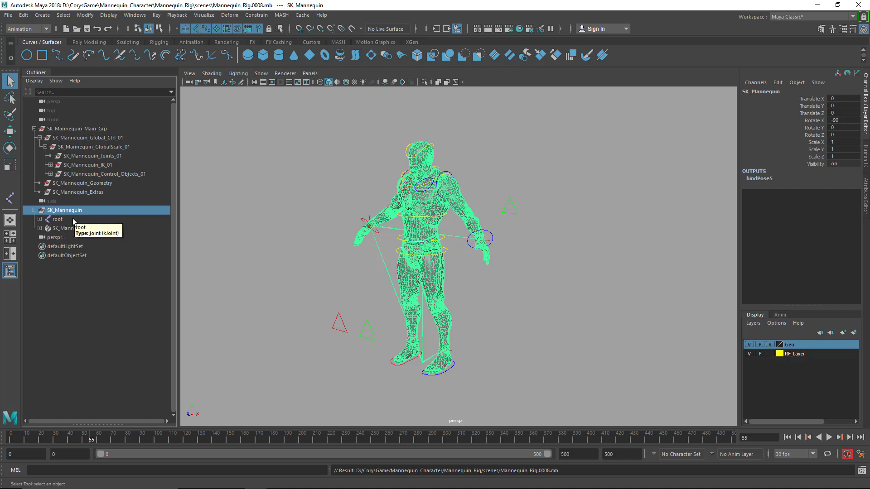
{"action": "left_click", "coordinate": [63, 219]}
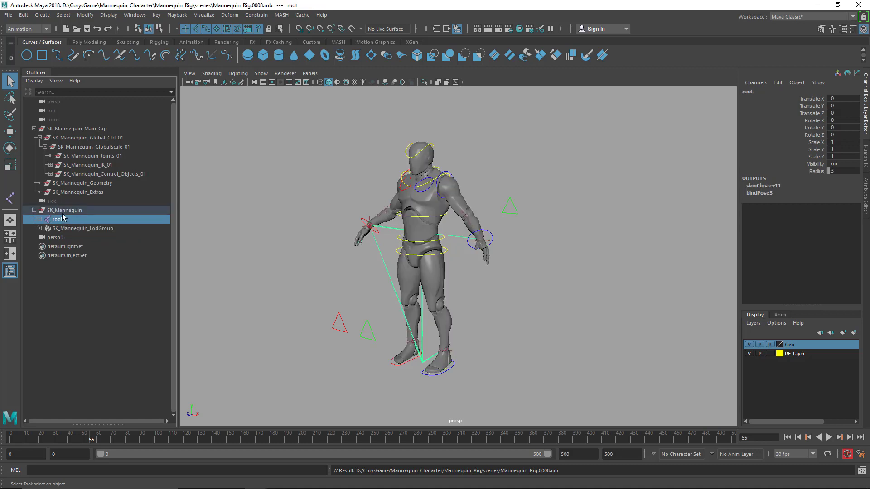
{"action": "left_click", "coordinate": [63, 213]}
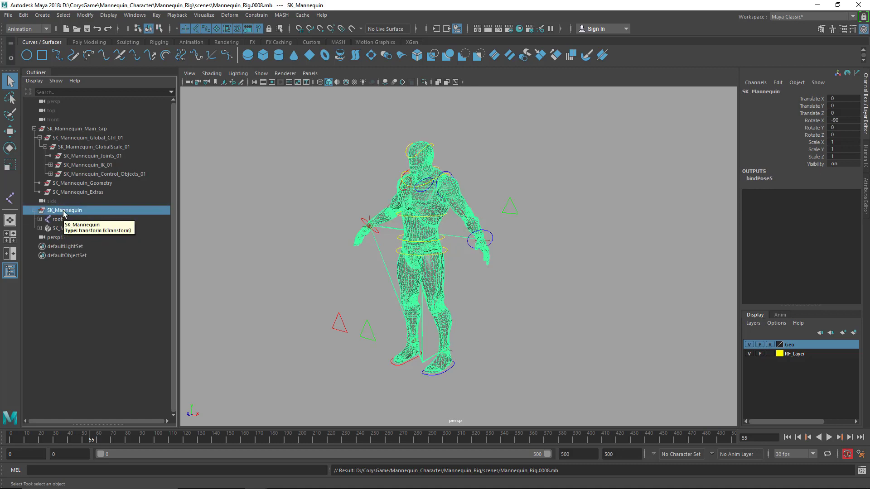
{"action": "left_click", "coordinate": [62, 220]}
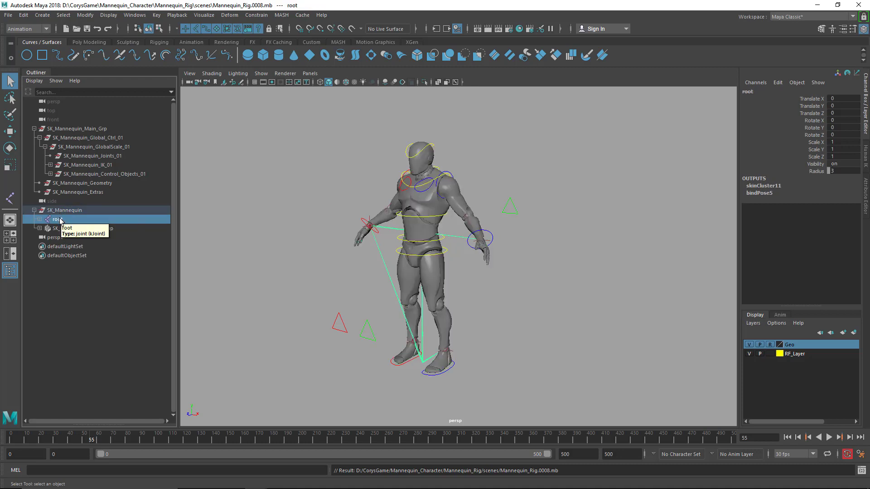
{"action": "left_click_drag", "start_coordinate": [73, 220], "coordinate": [88, 156]}
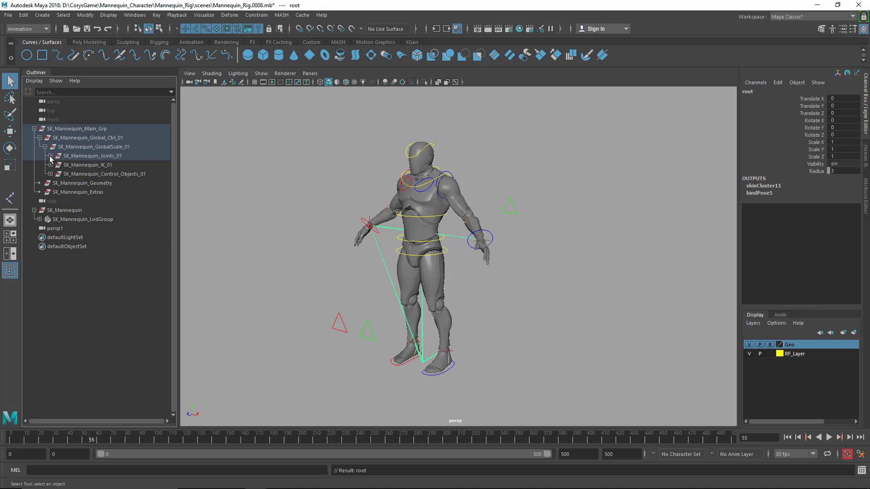
{"action": "left_click", "coordinate": [50, 156]}
Check the contents of SK_Mannequin_LodGroup and parent it under SK_Mannequin_Geometry
{"action": "left_click", "coordinate": [64, 229]}
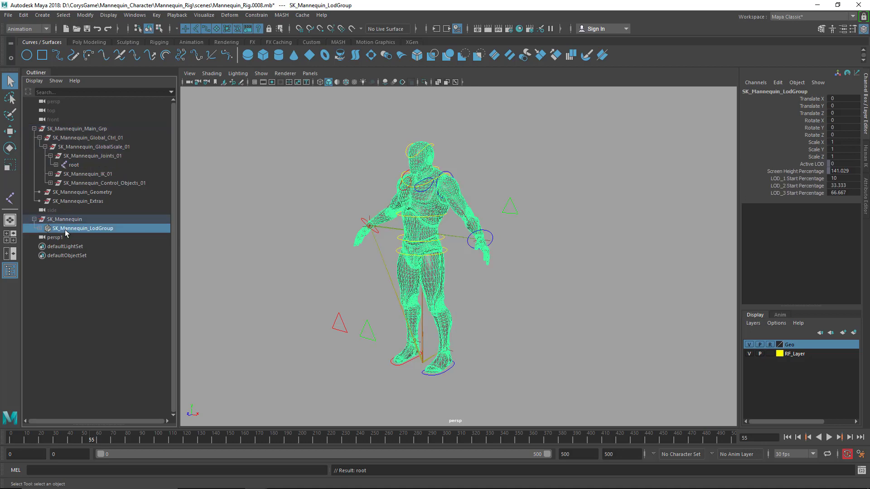
{"action": "left_click", "coordinate": [40, 228]}
{"action": "left_click", "coordinate": [40, 228]}
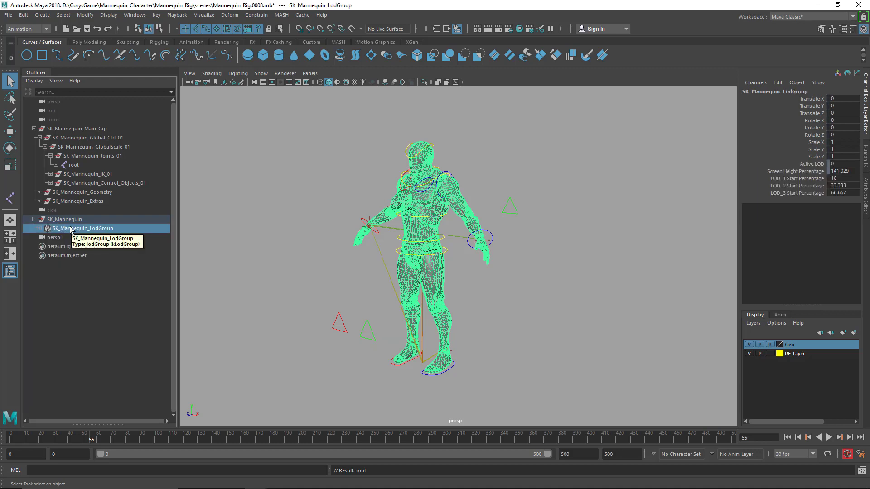
{"action": "left_click_drag", "start_coordinate": [73, 229], "coordinate": [81, 194]}
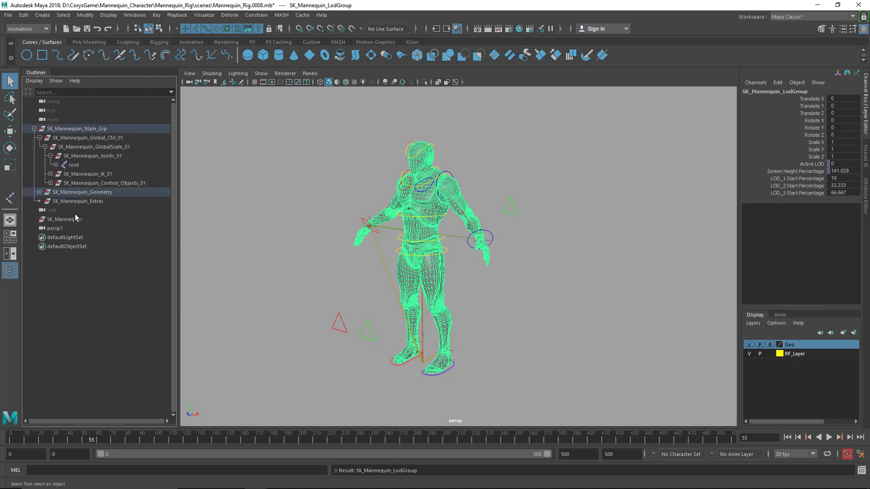
Try deleting the emptied SK_Mannequin group and undo the deletion
{"action": "left_click", "coordinate": [64, 220]}
{"action": "key", "text": "w"}
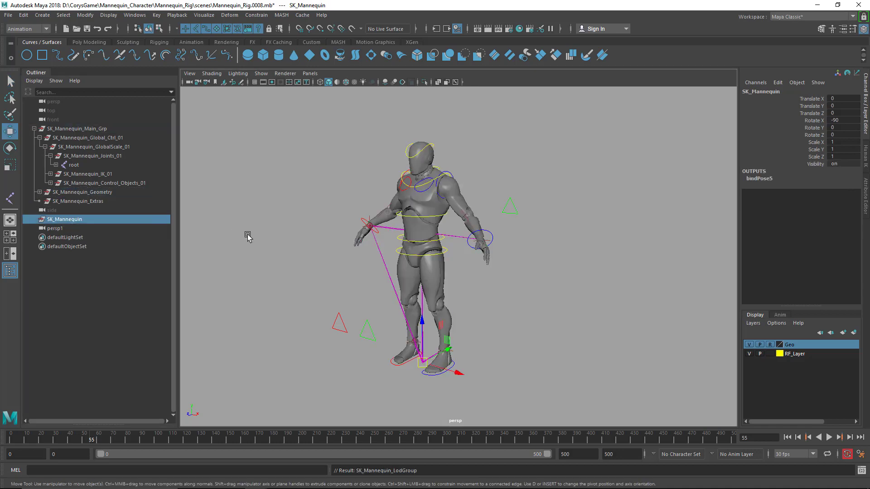
{"action": "left_click", "coordinate": [89, 225]}
{"action": "left_click", "coordinate": [80, 219]}
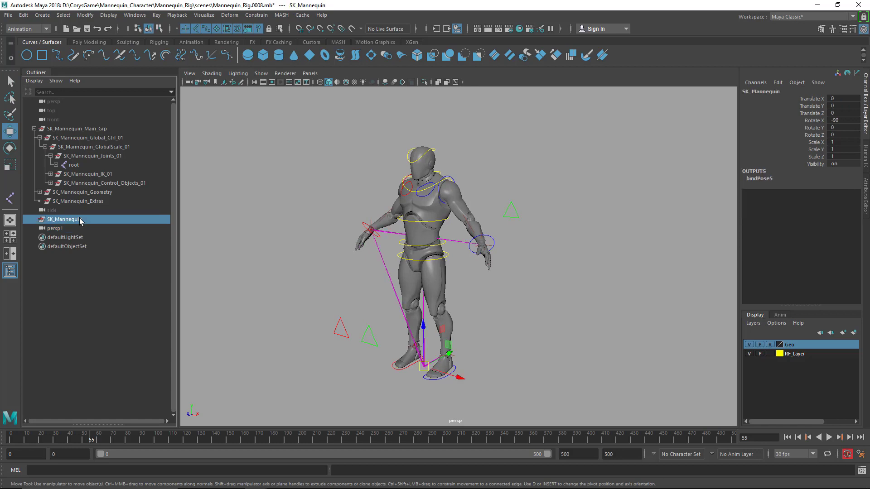
{"action": "key", "text": "Delete"}
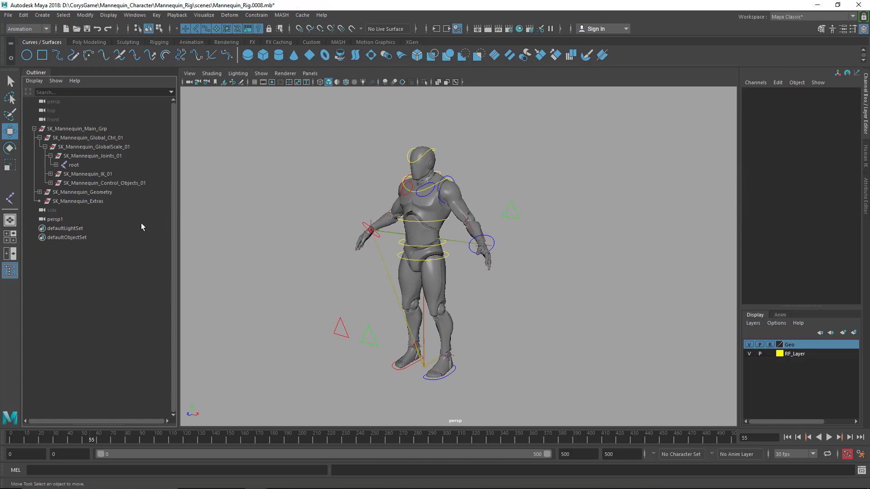
{"action": "key", "text": "ctrl+z"}
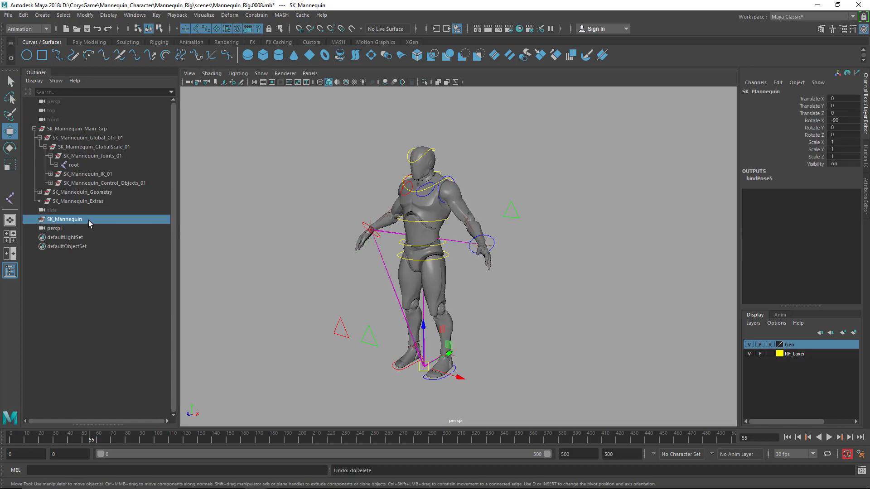
{"action": "key", "text": "shift+z"}
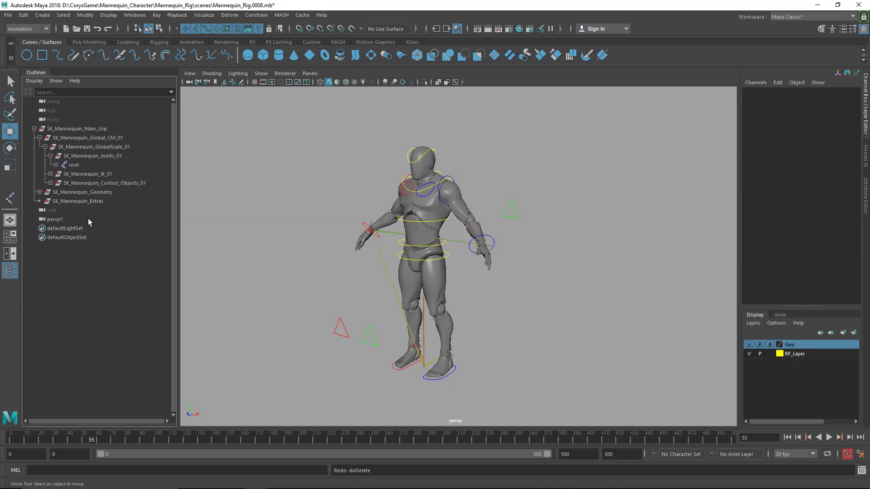
{"action": "key", "text": "ctrl+z"}
Hide the emptied SK_Mannequin group
{"action": "left_click", "coordinate": [94, 258]}
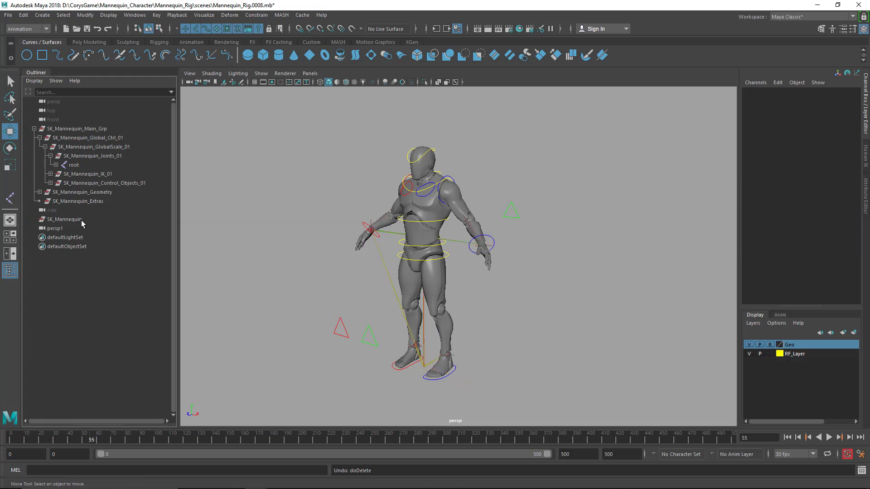
{"action": "left_click", "coordinate": [81, 220]}
{"action": "key", "text": "ctrl+h"}
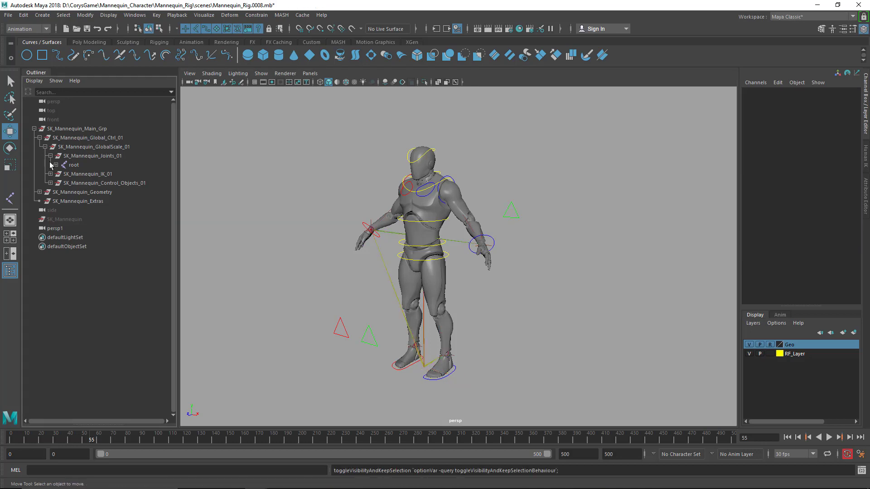
Collapse the joints, global scale and global control groups and SK_Mannequin_Main_Grp in the Outliner
{"action": "left_click", "coordinate": [35, 129]}
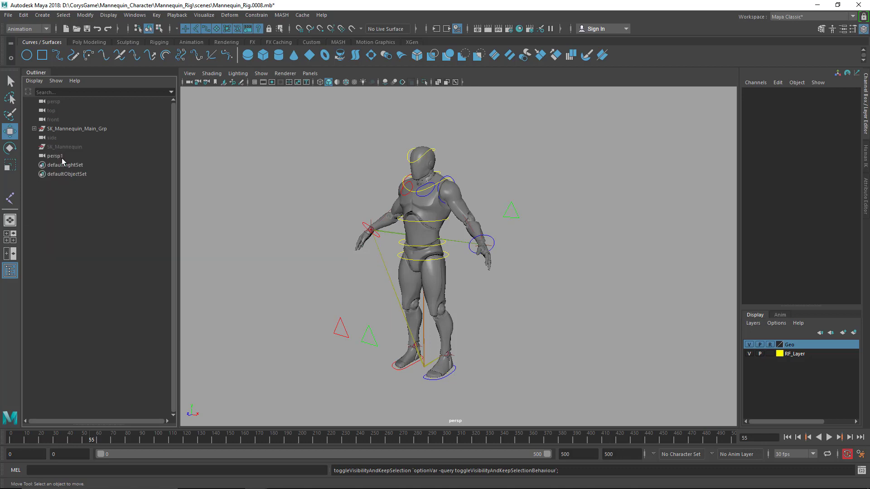
{"action": "left_click", "coordinate": [63, 157]}
{"action": "left_click", "coordinate": [35, 128]}
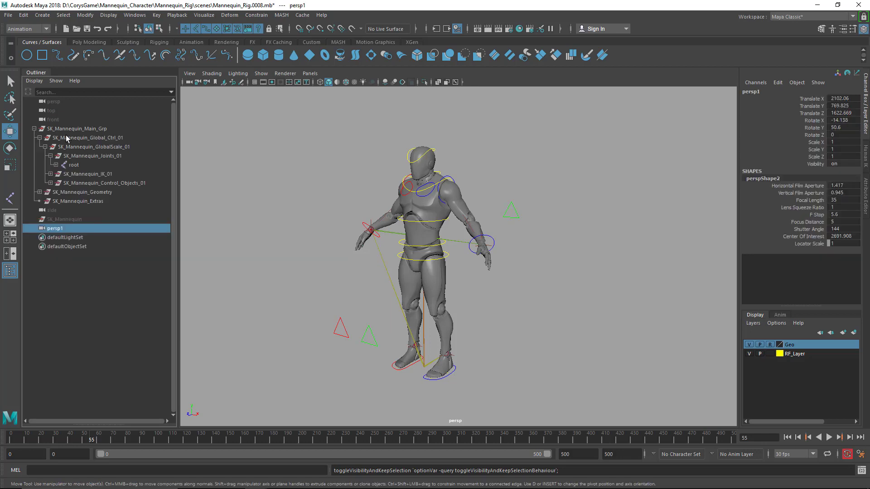
{"action": "left_click", "coordinate": [51, 156]}
{"action": "left_click", "coordinate": [45, 147]}
{"action": "left_click", "coordinate": [40, 138]}
{"action": "left_click", "coordinate": [35, 129]}
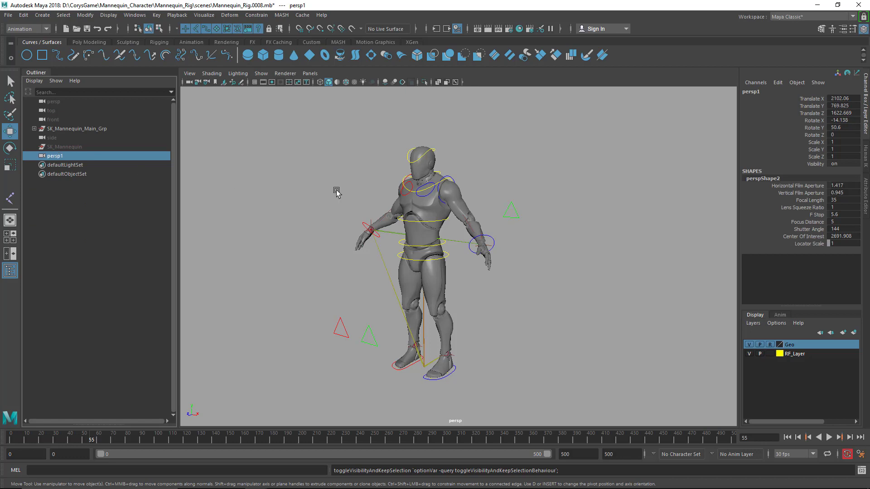
{"action": "middle_click_drag", "start_coordinate": [336, 191], "coordinate": [335, 203], "text": "alt"}
{"action": "left_click", "coordinate": [631, 302]}
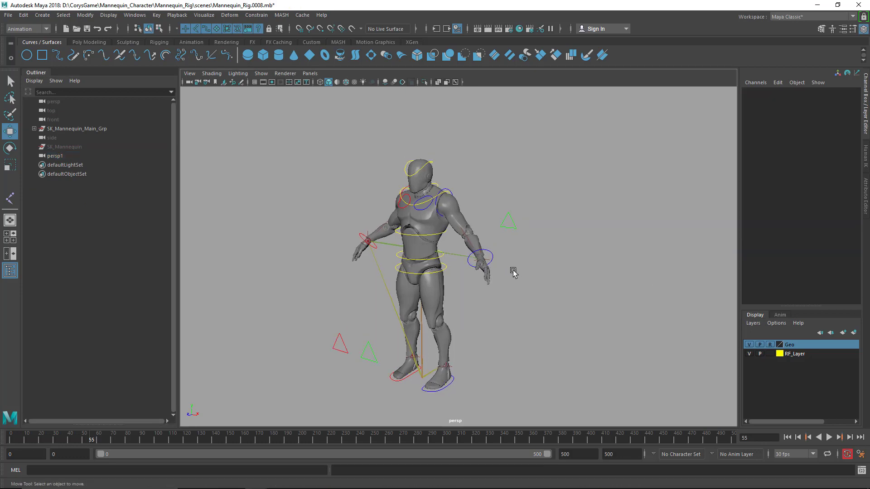
{"action": "left_click_drag", "start_coordinate": [513, 271], "coordinate": [515, 271], "text": "alt"}
{"action": "middle_click_drag", "start_coordinate": [515, 272], "coordinate": [509, 266], "text": "alt"}
{"action": "left_click_drag", "start_coordinate": [511, 265], "coordinate": [513, 265], "text": "alt"}
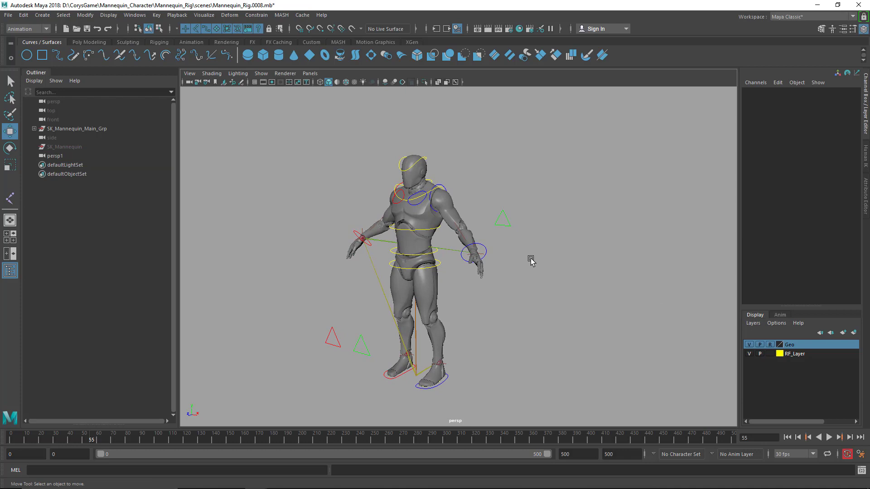
{"action": "right_click_drag", "start_coordinate": [529, 244], "coordinate": [533, 259], "text": "alt"}
{"action": "middle_click_drag", "start_coordinate": [533, 260], "coordinate": [553, 254], "text": "alt"}
{"action": "right_click_drag", "start_coordinate": [552, 254], "coordinate": [554, 258], "text": "alt"}
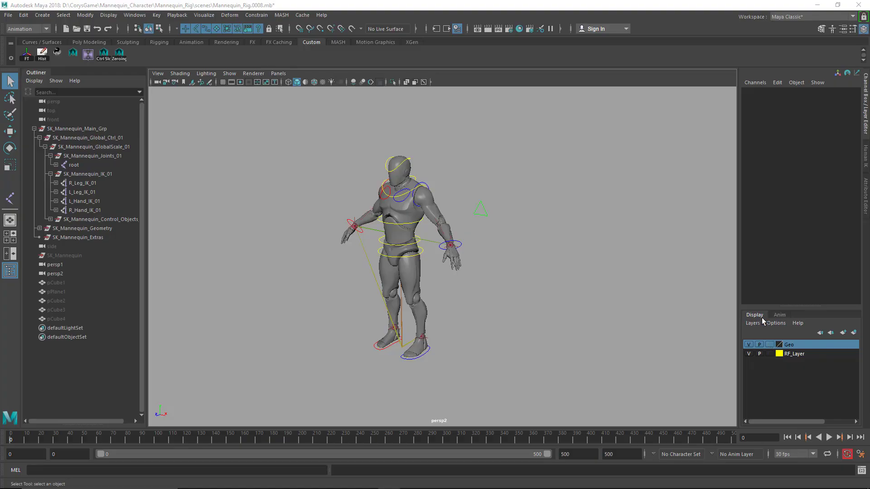
Create a NURBS circle at the mannequin's feet and scale it uniformly to about 57.9
{"action": "middle_click_drag", "start_coordinate": [453, 289], "coordinate": [474, 287], "text": "alt"}
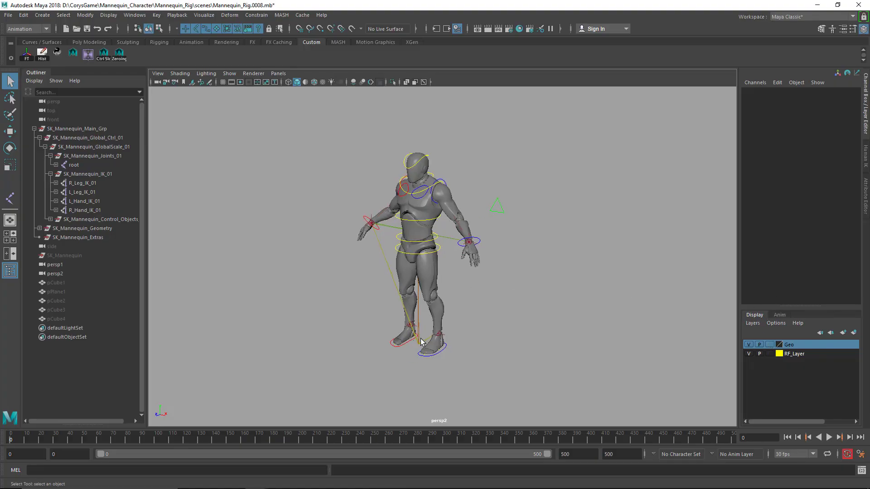
{"action": "left_click_drag", "start_coordinate": [486, 337], "coordinate": [498, 334], "text": "alt"}
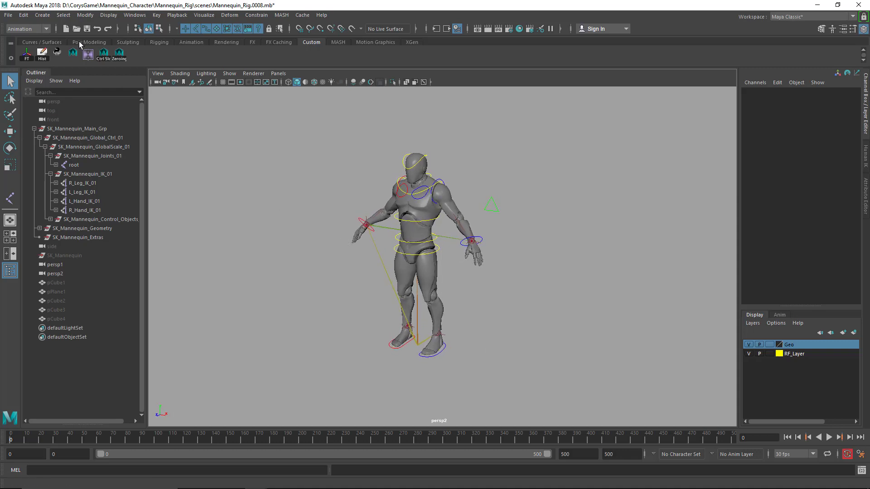
{"action": "left_click", "coordinate": [55, 42]}
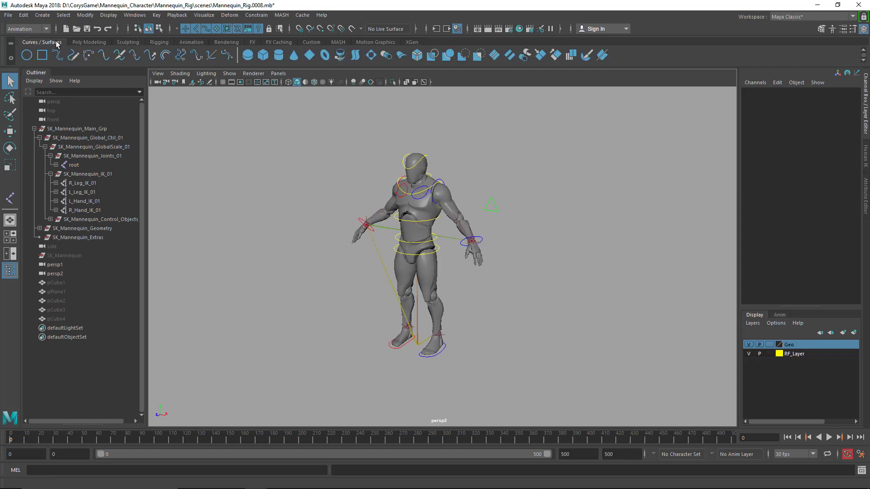
{"action": "left_click", "coordinate": [27, 55]}
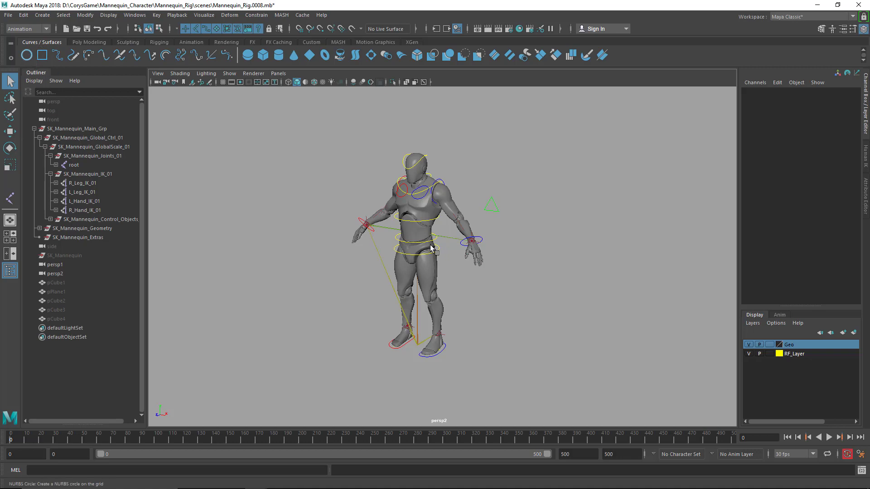
{"action": "key", "text": "r"}
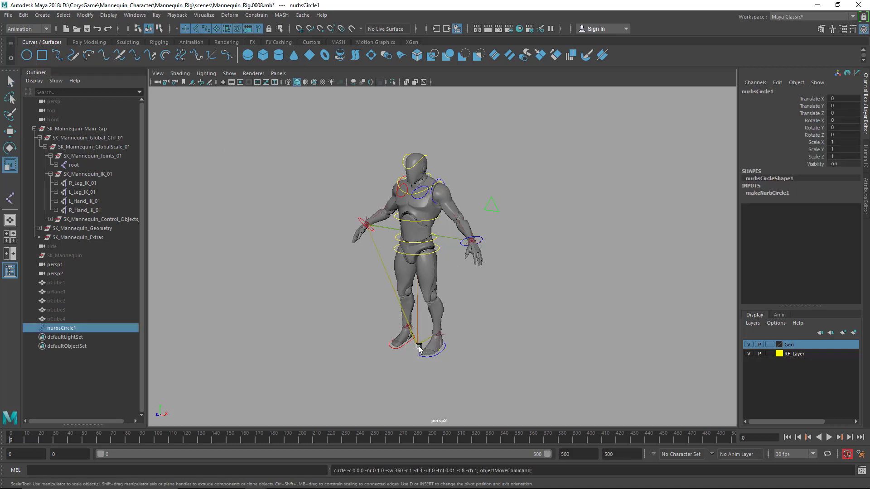
{"action": "left_click_drag", "start_coordinate": [417, 346], "coordinate": [494, 332]}
{"action": "middle_click_drag", "start_coordinate": [520, 329], "coordinate": [510, 326]}
Set the circle's makeNurbCircle degree to Linear so the control has straight edges
{"action": "left_click", "coordinate": [765, 193]}
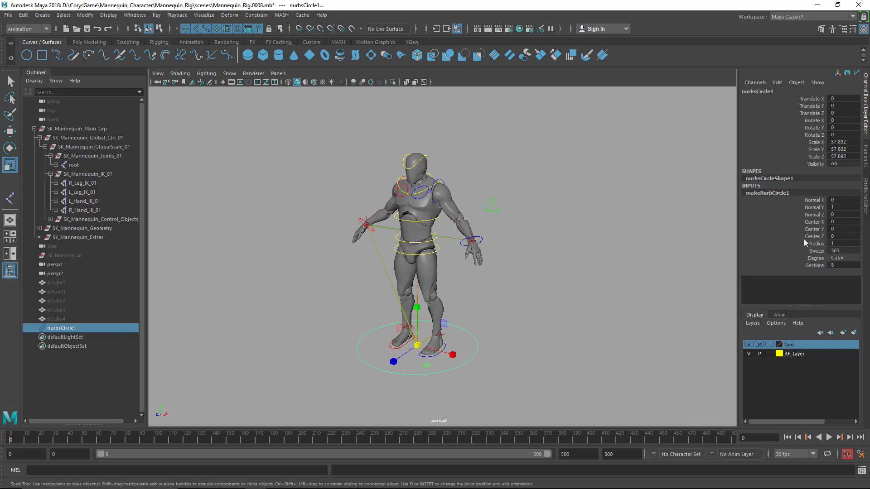
{"action": "left_click", "coordinate": [843, 257]}
{"action": "left_click", "coordinate": [844, 257]}
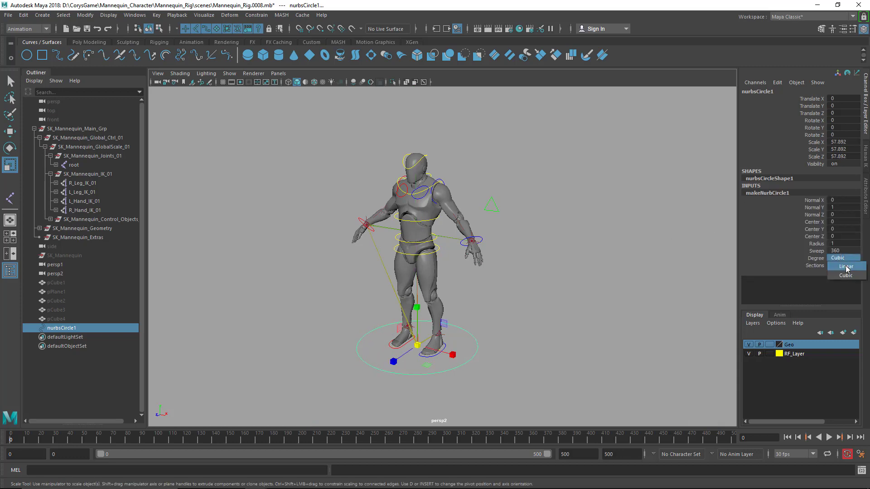
{"action": "mouse_move", "coordinate": [627, 306]}
{"action": "left_mouse_down", "text": "alt"}
{"action": "mouse_move", "coordinate": [653, 301]}
{"action": "mouse_move", "coordinate": [630, 300]}
{"action": "left_mouse_up", "text": "alt"}
{"action": "key", "text": "q"}
{"action": "left_click", "coordinate": [493, 350]}
{"action": "left_click", "coordinate": [473, 355]}
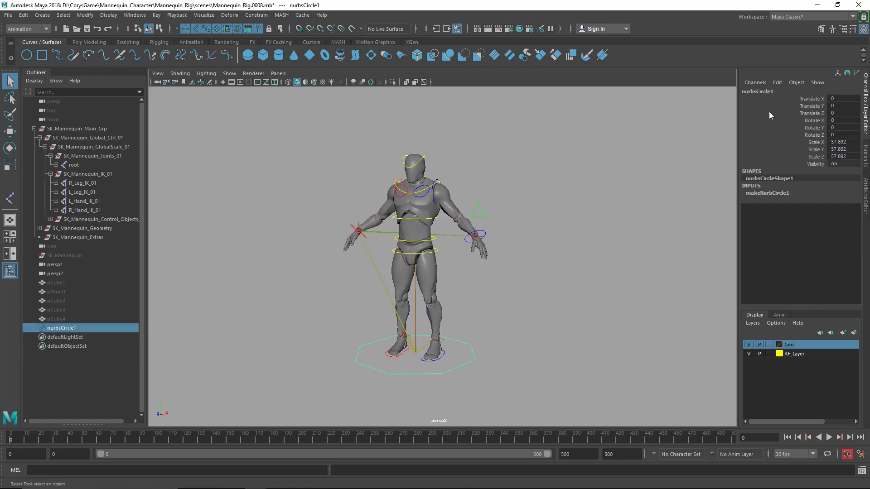
Rename the circle at the mannequin's feet as Master_Ctrl_01
{"action": "left_click", "coordinate": [776, 92]}
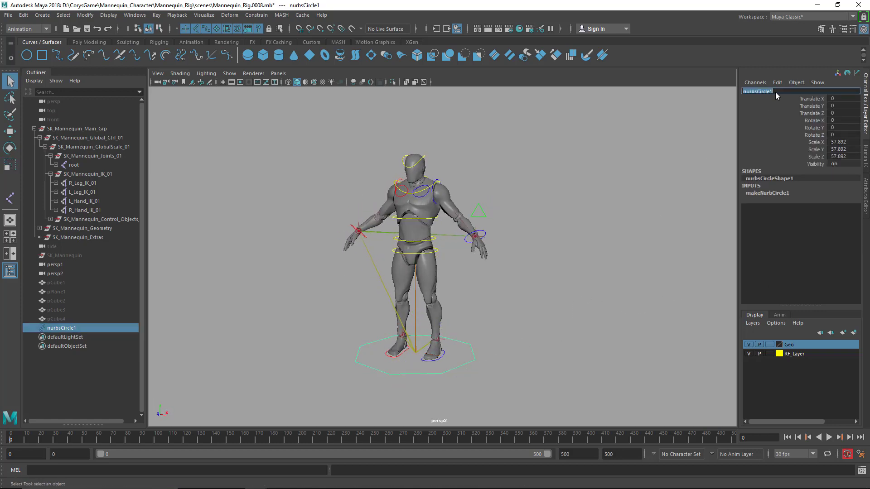
{"action": "type", "text": "Master_Ctrl_01"}
{"action": "key", "text": "Return"}
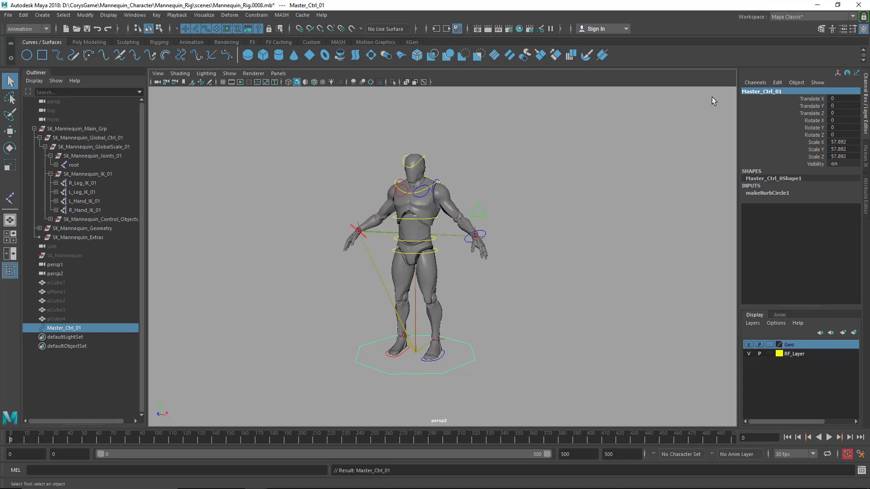
Add the prefix Mannequin_ so the control's name reads Mannequin_Master_Ctrl_01
{"action": "left_click", "coordinate": [743, 91]}
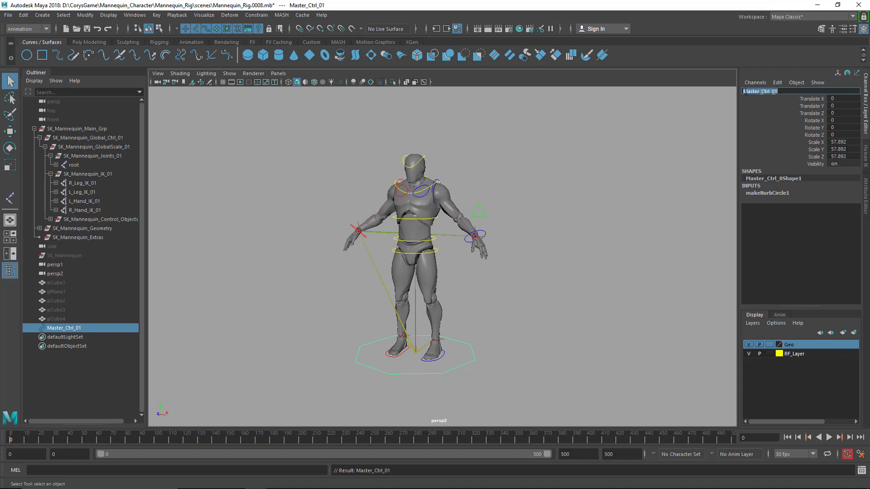
{"action": "left_click", "coordinate": [744, 91]}
{"action": "type", "text": "M"}
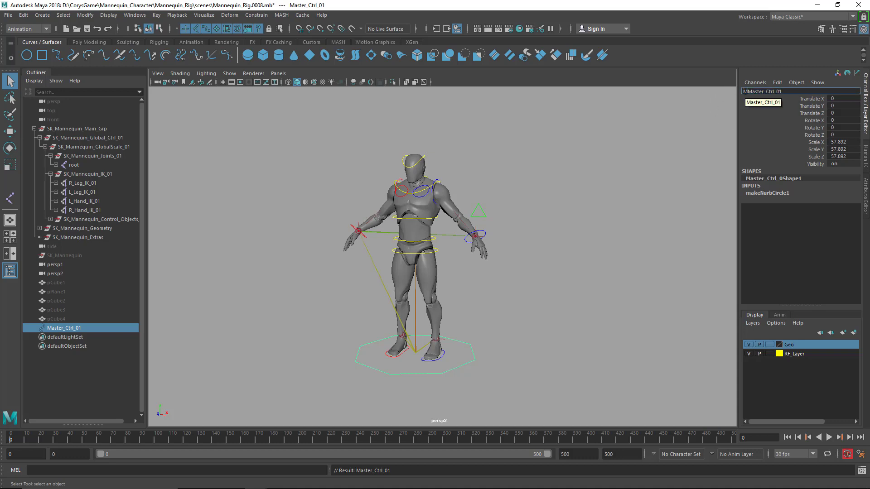
{"action": "type", "text": "annequin_"}
{"action": "key", "text": "Return"}
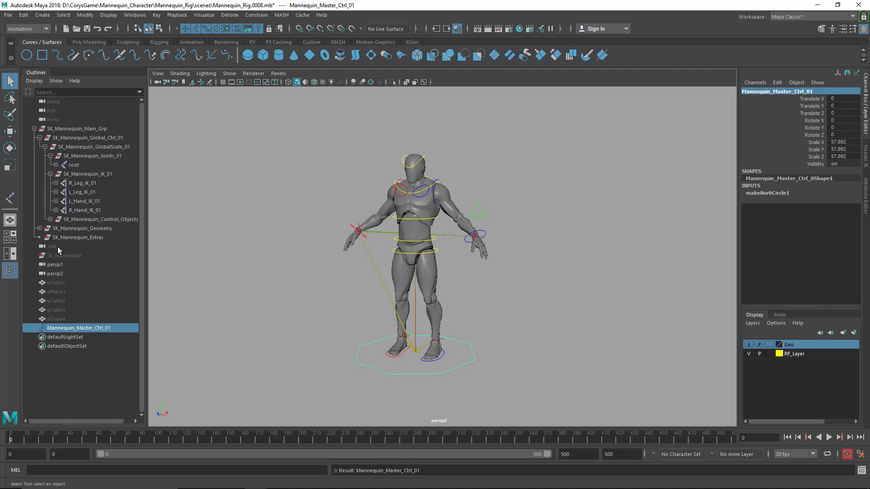
Freeze the transformations of Mannequin_Master_Ctrl_01 and delete its construction history
{"action": "right_click_drag", "start_coordinate": [359, 290], "coordinate": [391, 313], "text": "alt"}
{"action": "middle_click_drag", "start_coordinate": [465, 232], "coordinate": [490, 189], "text": "alt"}
{"action": "scroll", "coordinate": [474, 253], "scroll_direction": "down", "scroll_amount": 2}
{"action": "middle_click_drag", "start_coordinate": [474, 253], "coordinate": [482, 276], "text": "alt"}
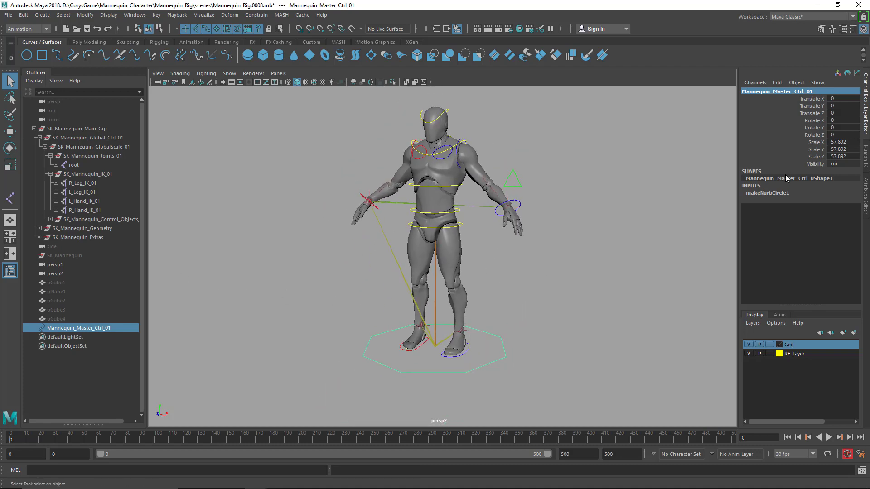
{"action": "left_click", "coordinate": [86, 17]}
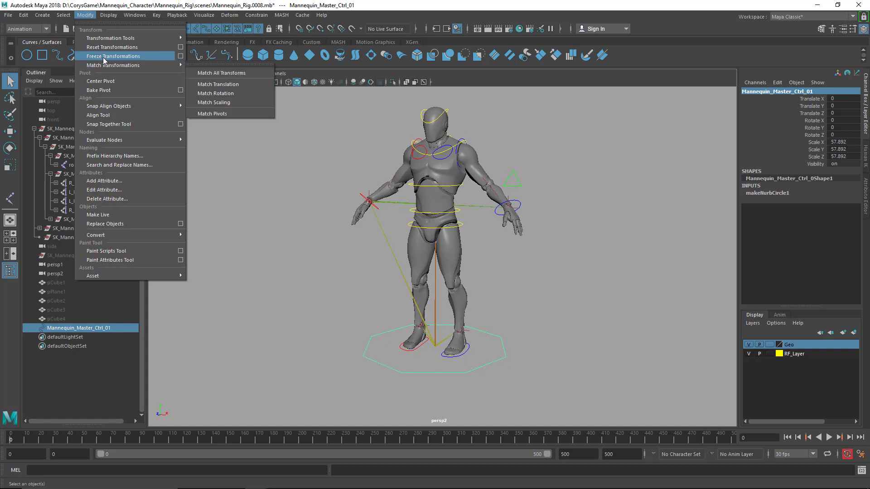
{"action": "left_click", "coordinate": [102, 58]}
{"action": "left_click", "coordinate": [23, 17]}
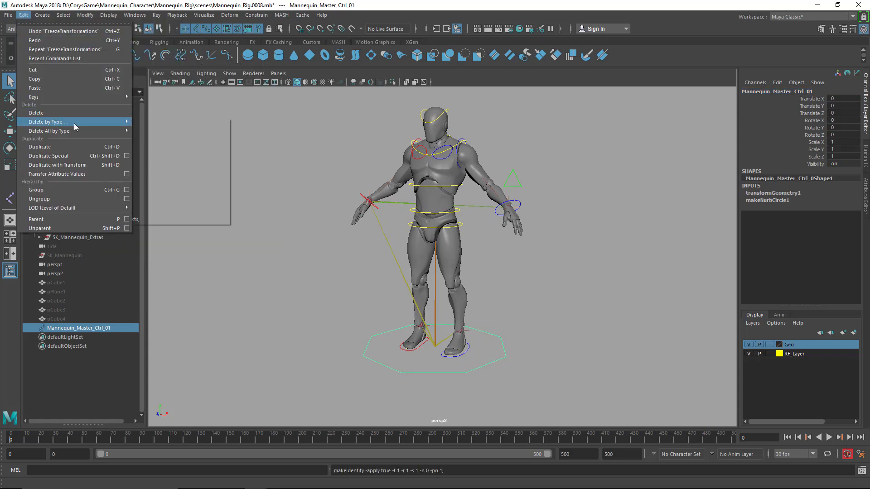
{"action": "mouse_move", "coordinate": [74, 124]}
{"action": "left_click", "coordinate": [160, 123]}
Parent the root joint under Mannequin_Master_Ctrl_01
{"action": "scroll", "coordinate": [526, 376], "scroll_direction": "up", "scroll_amount": 2}
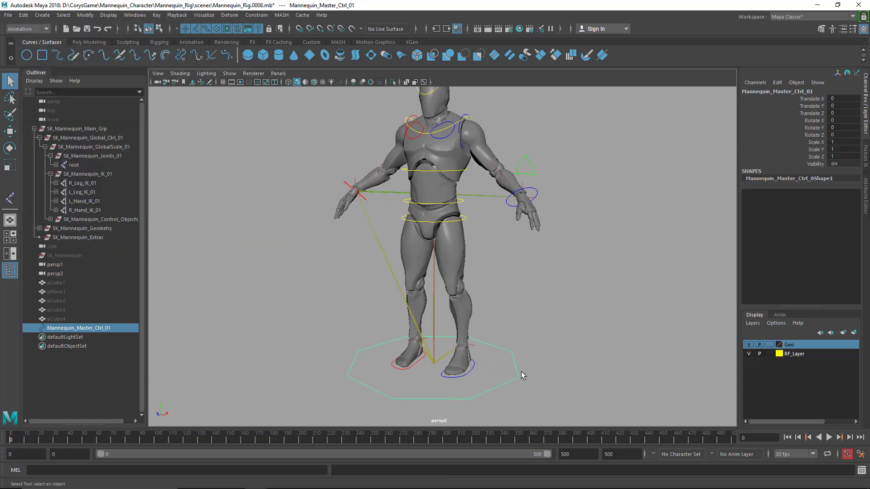
{"action": "left_click", "coordinate": [435, 363]}
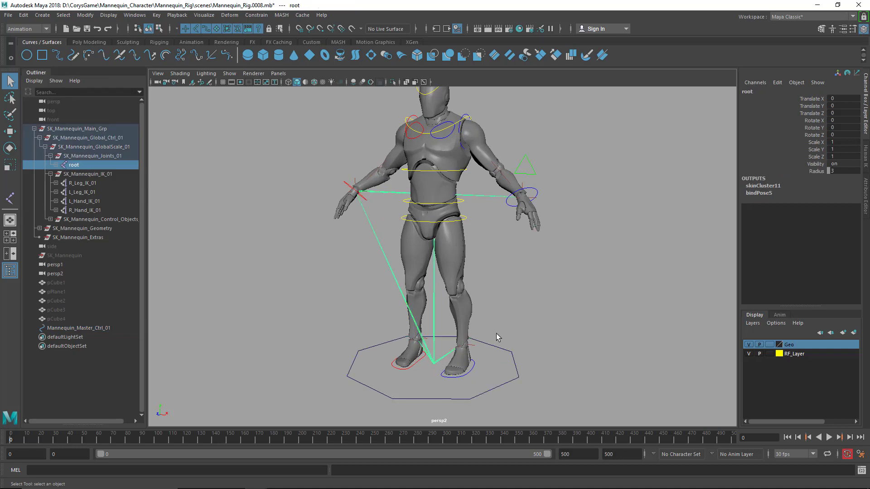
{"action": "left_click_drag", "start_coordinate": [514, 387], "coordinate": [511, 385]}
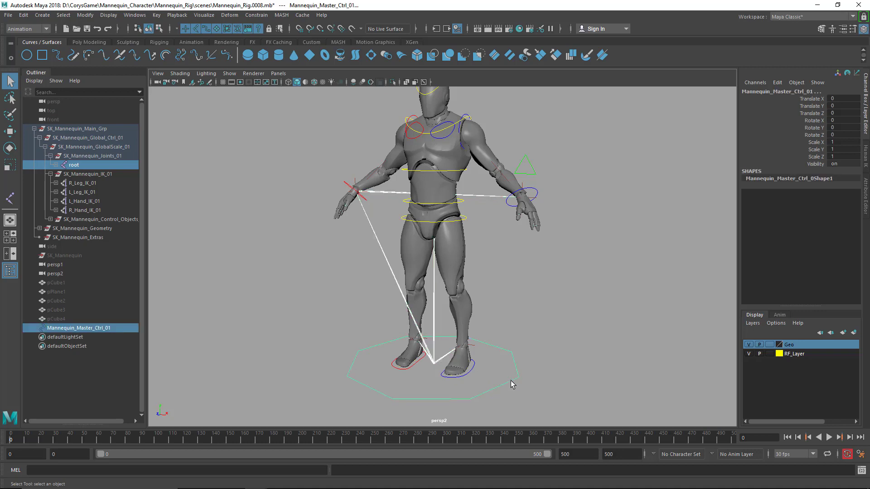
{"action": "key", "text": "p"}
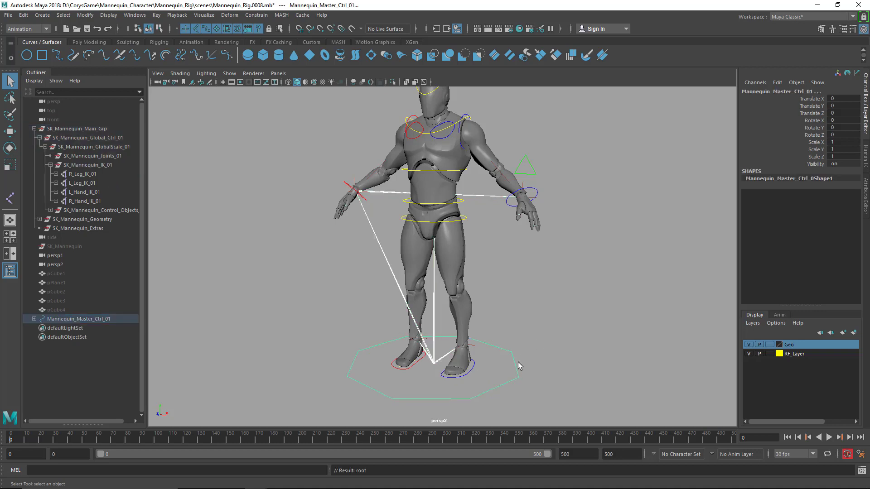
Test-move Mannequin_Master_Ctrl_01 to check how the root joint follows, and undo the move
{"action": "left_click", "coordinate": [526, 373]}
{"action": "left_click_drag", "start_coordinate": [520, 372], "coordinate": [512, 390]}
{"action": "key", "text": "w"}
{"action": "left_click_drag", "start_coordinate": [436, 364], "coordinate": [367, 317]}
{"action": "key", "text": "ctrl+z"}
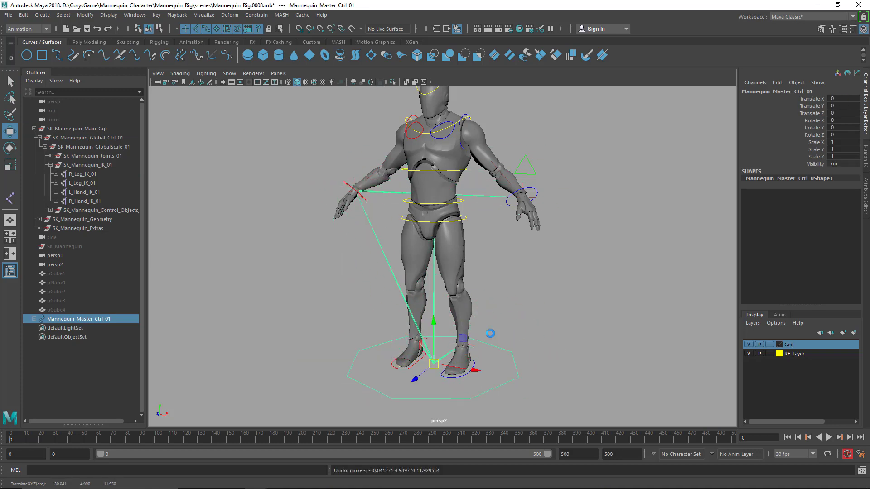
{"action": "key", "text": "q"}
{"action": "left_click", "coordinate": [498, 308]}
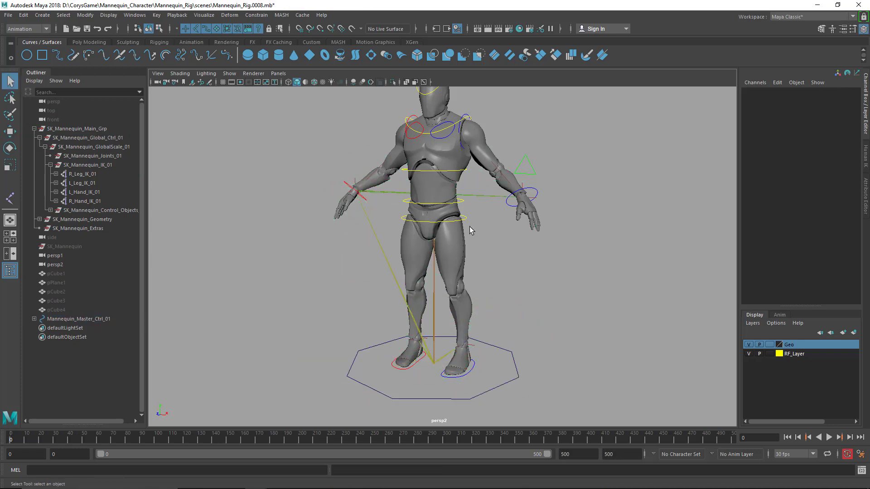
Test-move the master control in wireframe display to check the joints, undo the move and restore the shaded display
{"action": "key", "text": "4"}
{"action": "left_click", "coordinate": [516, 362]}
{"action": "key", "text": "w"}
{"action": "left_click_drag", "start_coordinate": [437, 360], "coordinate": [430, 362]}
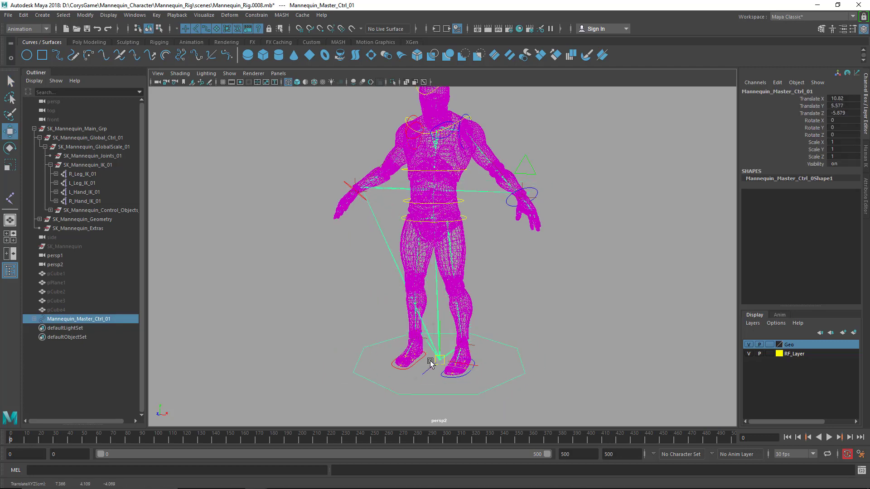
{"action": "key", "text": "ctrl+z"}
{"action": "key", "text": "q"}
{"action": "left_click", "coordinate": [501, 279]}
{"action": "key", "text": "5"}
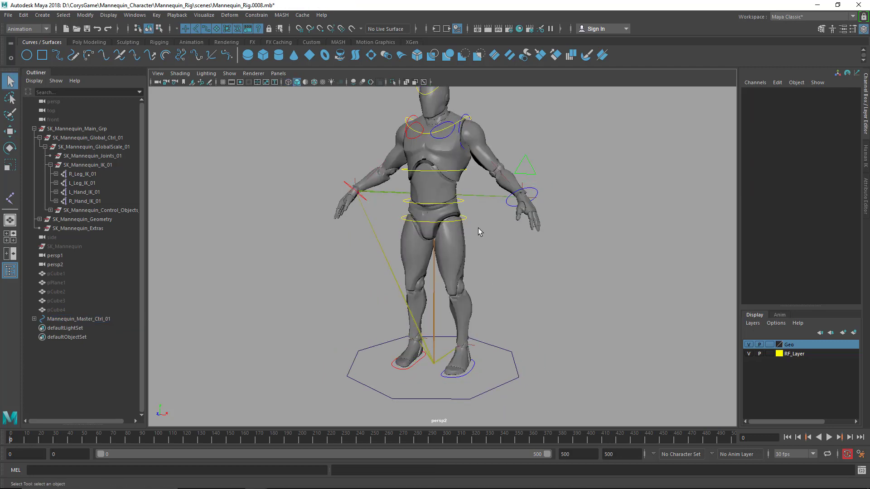
Parent Hips_Ctrl_01 under Mannequin_Master_Ctrl_01
{"action": "left_click", "coordinate": [466, 217]}
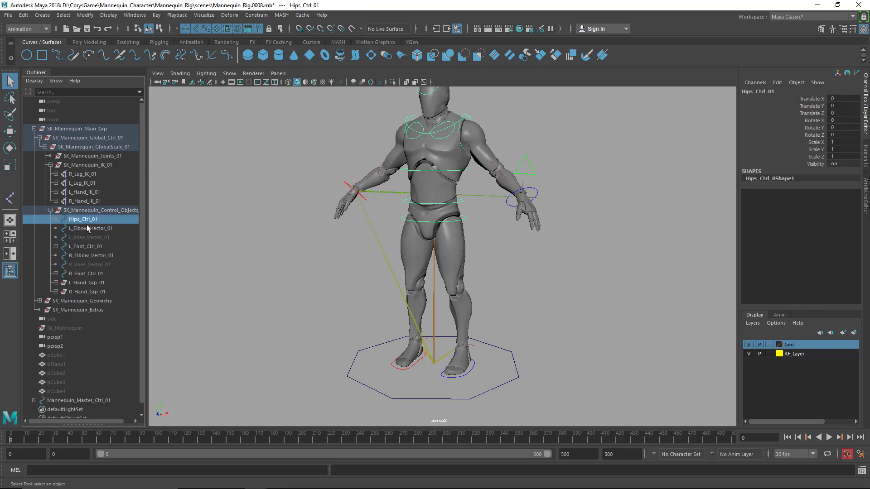
{"action": "left_click_drag", "start_coordinate": [513, 345], "coordinate": [516, 365]}
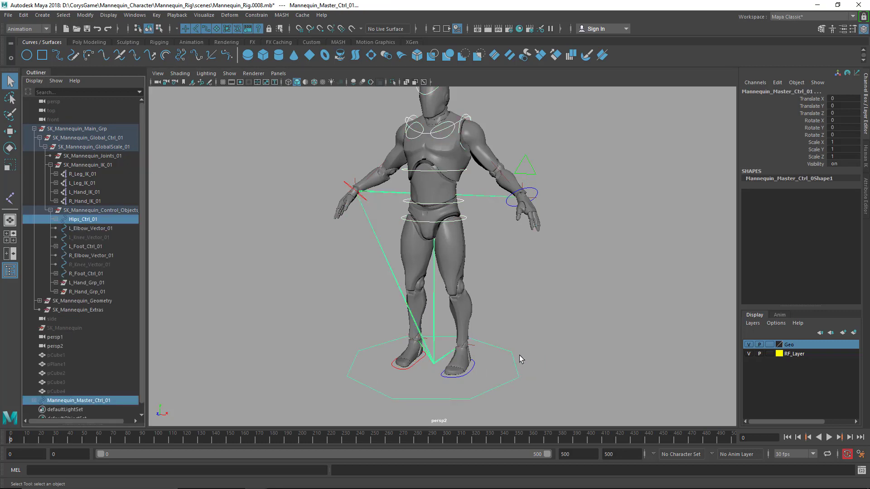
{"action": "key", "text": "p"}
Test-move the master control to check how the hips control follows, and undo the move
{"action": "left_click", "coordinate": [516, 356]}
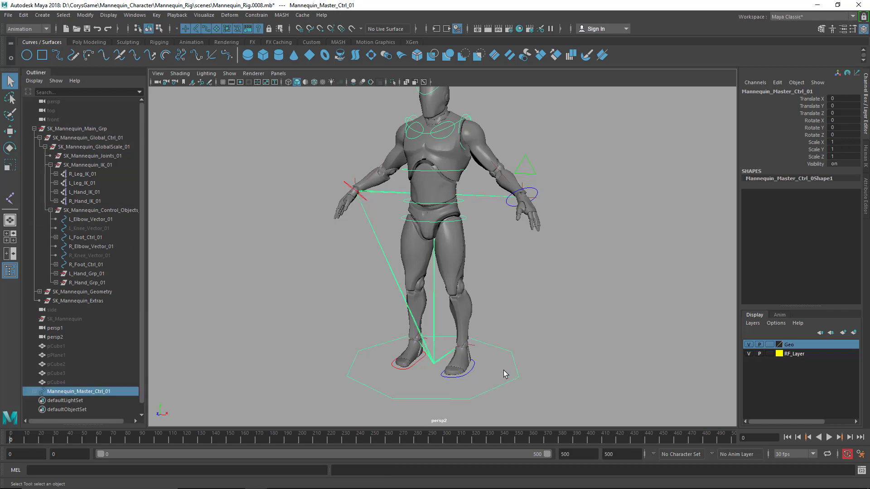
{"action": "key", "text": "w"}
{"action": "left_click_drag", "start_coordinate": [435, 363], "coordinate": [442, 347]}
{"action": "key", "text": "ctrl+z"}
{"action": "key", "text": "q"}
{"action": "left_click", "coordinate": [568, 314]}
Unhide the L_Knee_Vector_01 and R_Knee_Vector_01 controls
{"action": "left_click_drag", "start_coordinate": [568, 313], "coordinate": [542, 286], "text": "alt"}
{"action": "left_click_drag", "start_coordinate": [603, 198], "coordinate": [537, 168]}
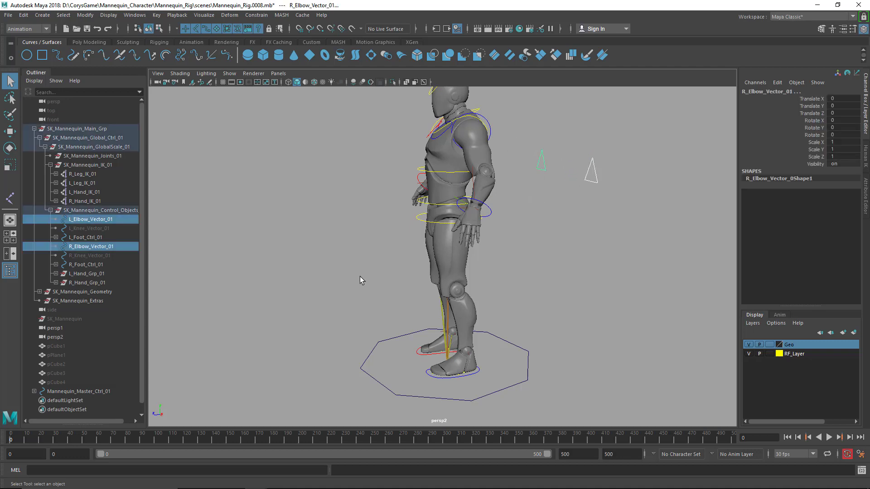
{"action": "left_click_drag", "start_coordinate": [359, 277], "coordinate": [413, 284], "text": "alt"}
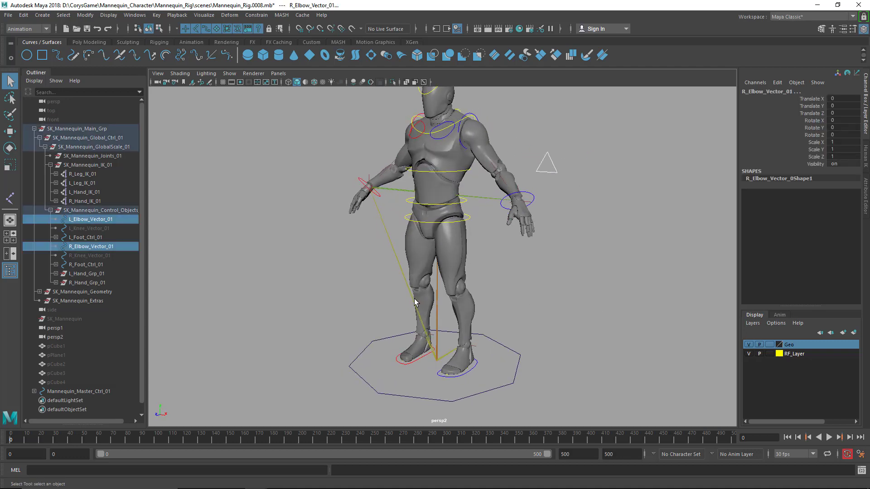
{"action": "left_click", "coordinate": [112, 256]}
{"action": "left_click", "coordinate": [105, 229], "text": "ctrl"}
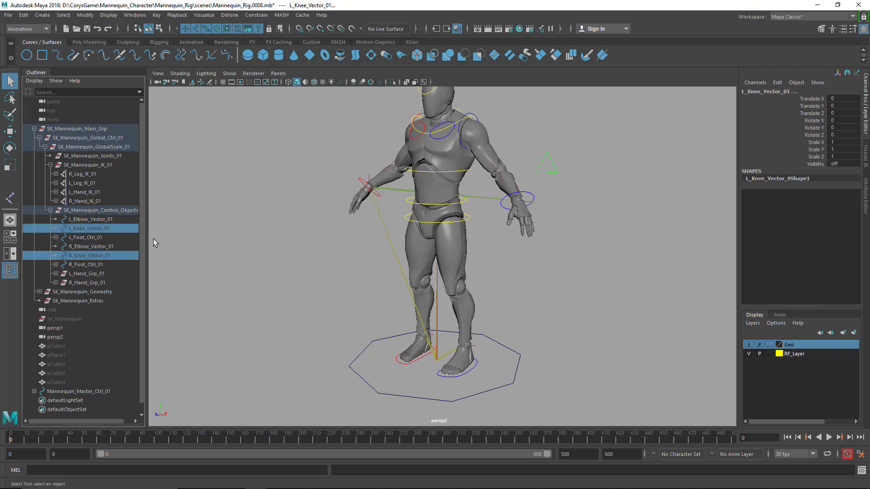
{"action": "key", "text": "shift+h"}
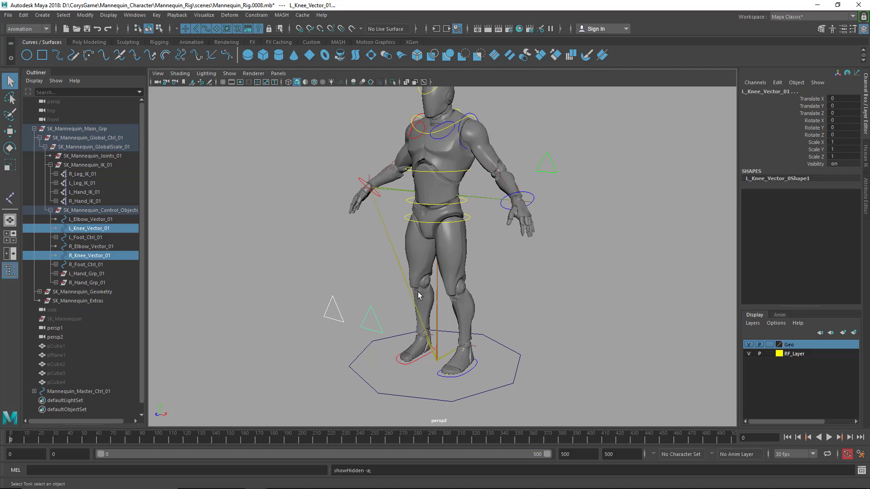
Parent the left and right elbow and knee vector controls under Mannequin_Master_Ctrl_01
{"action": "left_click_drag", "start_coordinate": [418, 292], "coordinate": [315, 303], "text": "alt"}
{"action": "left_click_drag", "start_coordinate": [614, 198], "coordinate": [583, 159]}
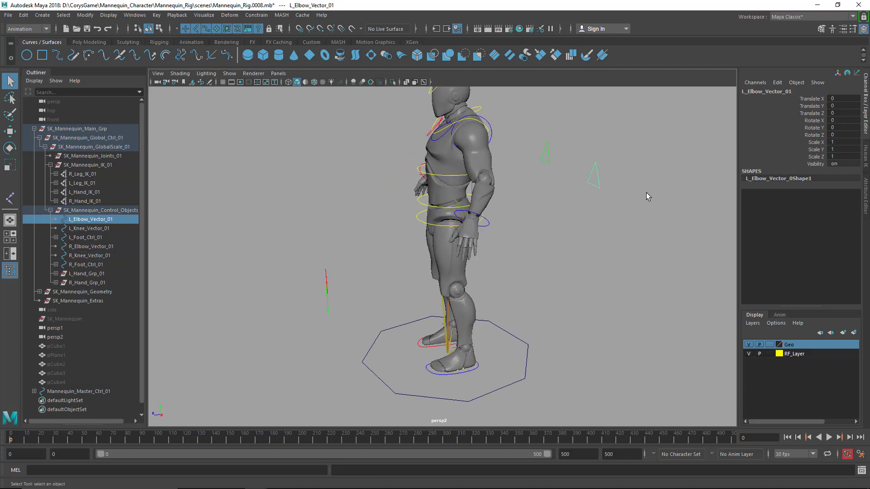
{"action": "left_click_drag", "start_coordinate": [647, 193], "coordinate": [539, 126]}
{"action": "left_click_drag", "start_coordinate": [366, 318], "coordinate": [313, 283], "text": "shift"}
{"action": "left_click_drag", "start_coordinate": [336, 297], "coordinate": [388, 301], "text": "alt"}
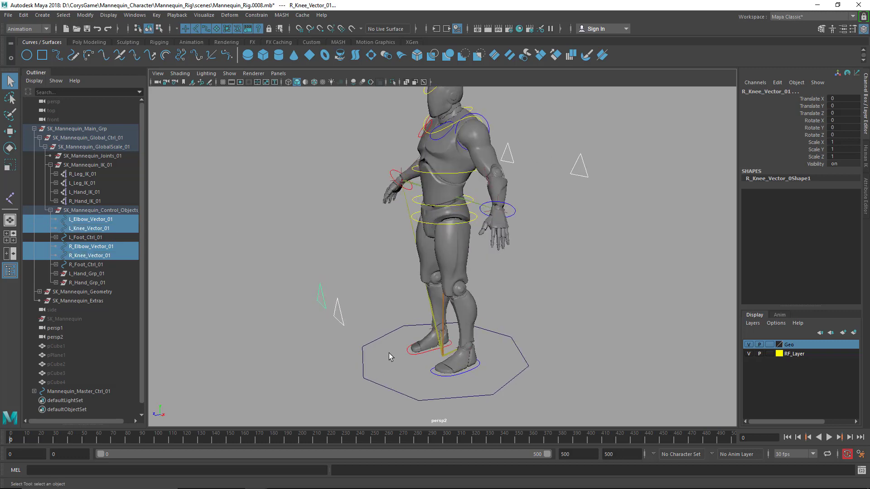
{"action": "left_click_drag", "start_coordinate": [389, 352], "coordinate": [381, 404], "text": "shift"}
{"action": "key", "text": "p"}
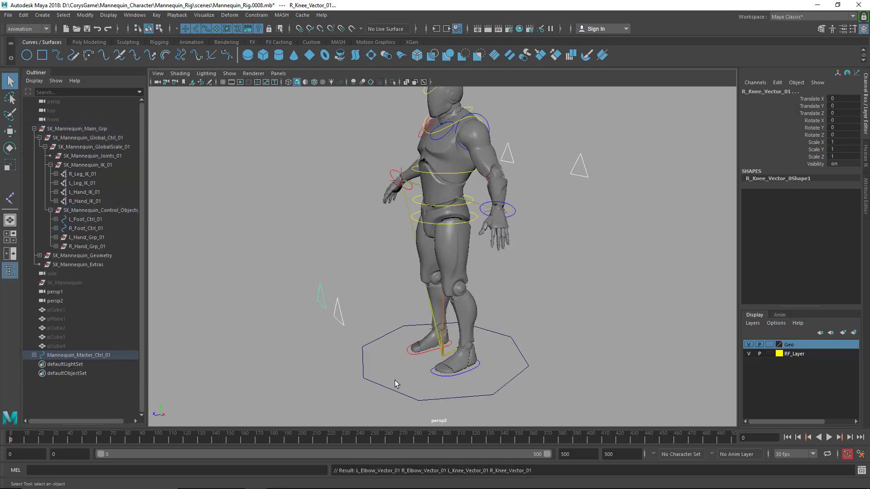
Test-move the master control to check how the elbow and knee vectors follow, and undo the move
{"action": "left_click", "coordinate": [412, 374]}
{"action": "key", "text": "w"}
{"action": "left_click_drag", "start_coordinate": [437, 364], "coordinate": [530, 293], "text": "alt"}
{"action": "key", "text": "q"}
Parent the left and right hand and foot controls under Mannequin_Master_Ctrl_01
{"action": "left_click", "coordinate": [377, 183]}
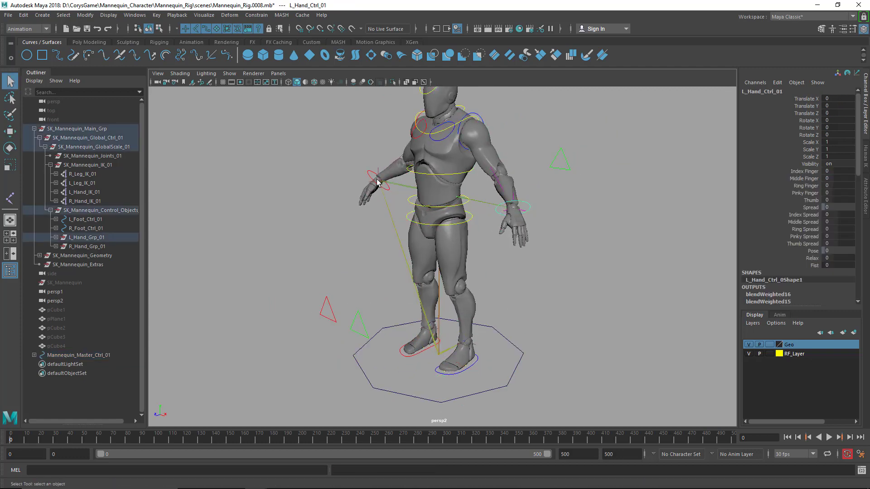
{"action": "left_click", "coordinate": [369, 172], "text": "shift"}
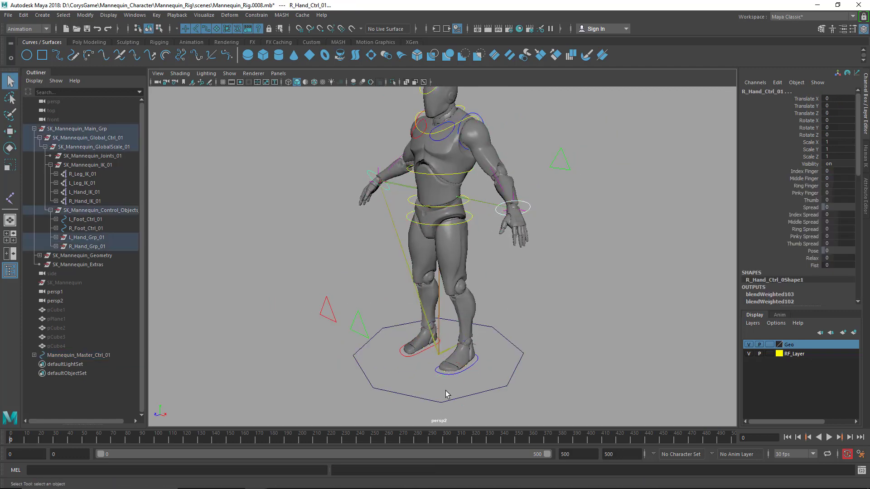
{"action": "left_click", "coordinate": [472, 369], "text": "shift"}
{"action": "left_click", "coordinate": [409, 358], "text": "shift"}
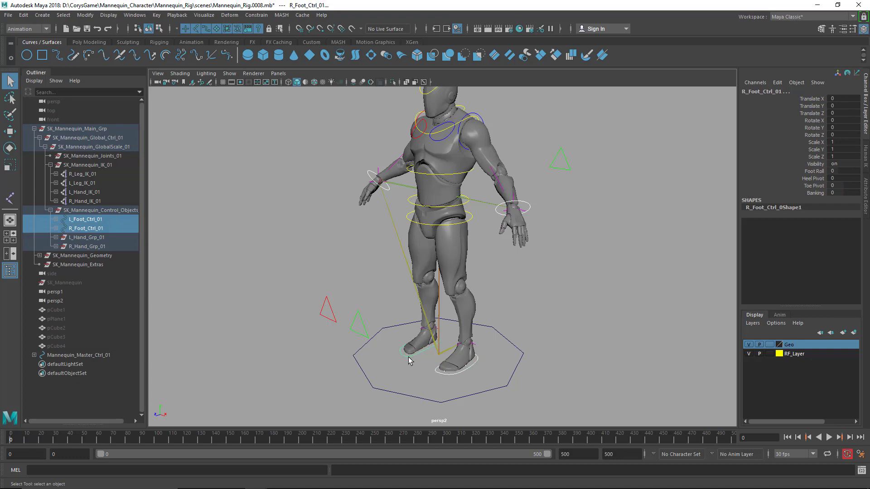
{"action": "left_click", "coordinate": [521, 361], "text": "shift"}
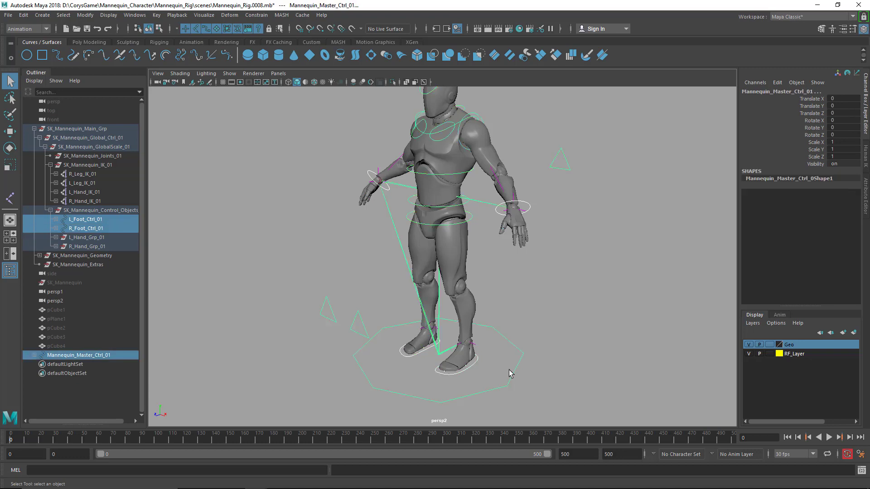
{"action": "key", "text": "p"}
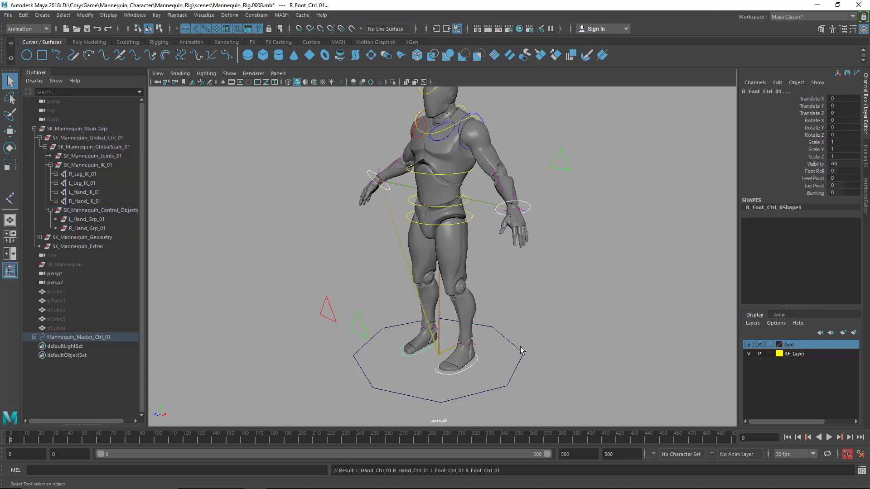
Test-move and test-rotate the master control to check how the hands and feet follow, undoing each change
{"action": "key", "text": "w"}
{"action": "left_click_drag", "start_coordinate": [448, 356], "coordinate": [441, 334]}
{"action": "key", "text": "ctrl+z"}
{"action": "key", "text": "e"}
{"action": "key", "text": "ctrl+z"}
{"action": "left_click_drag", "start_coordinate": [454, 299], "coordinate": [379, 356]}
{"action": "key", "text": "ctrl+z"}
Test-scale the master control uniformly to about 2.675 and test-rotate it, and undo both changes
{"action": "key", "text": "r"}
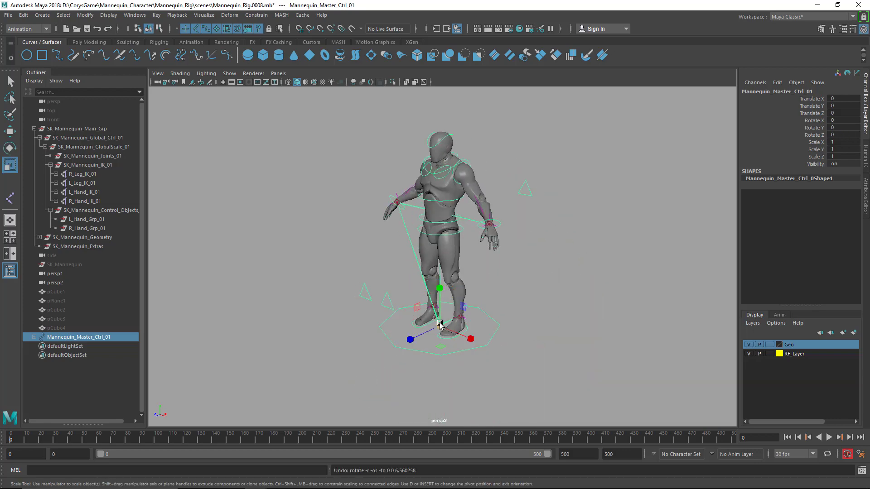
{"action": "left_click_drag", "start_coordinate": [440, 325], "coordinate": [788, 258]}
{"action": "scroll", "coordinate": [608, 270], "scroll_direction": "down", "scroll_amount": 8}
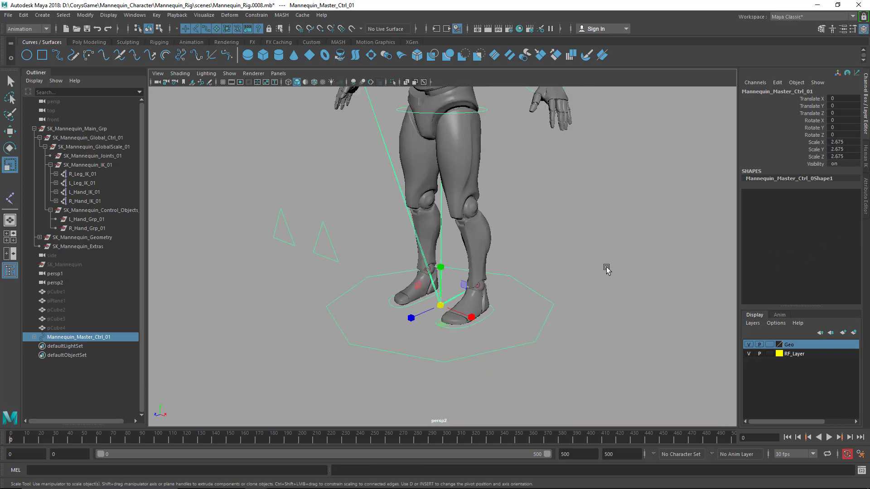
{"action": "key", "text": "e"}
{"action": "left_click_drag", "start_coordinate": [488, 285], "coordinate": [427, 295]}
{"action": "key", "text": "ctrl+z"}
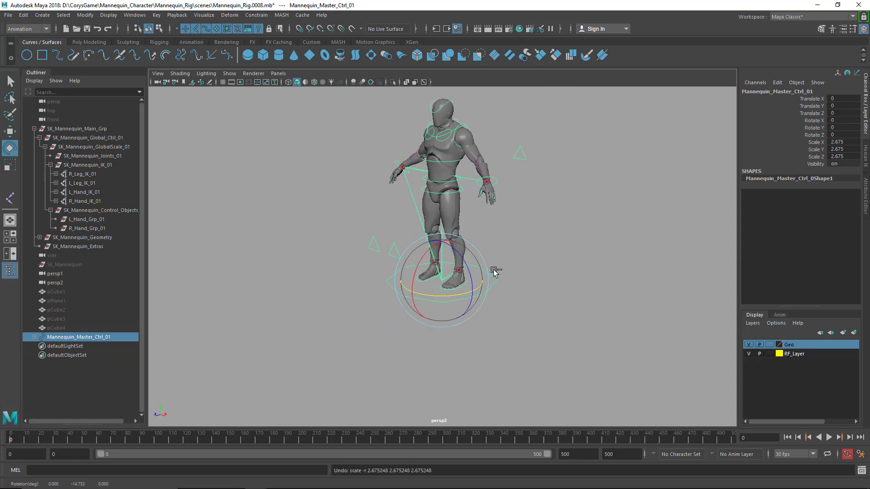
{"action": "key", "text": "ctrl+z"}
{"action": "scroll", "coordinate": [496, 272], "scroll_direction": "up", "scroll_amount": 8}
{"action": "key", "text": "q"}
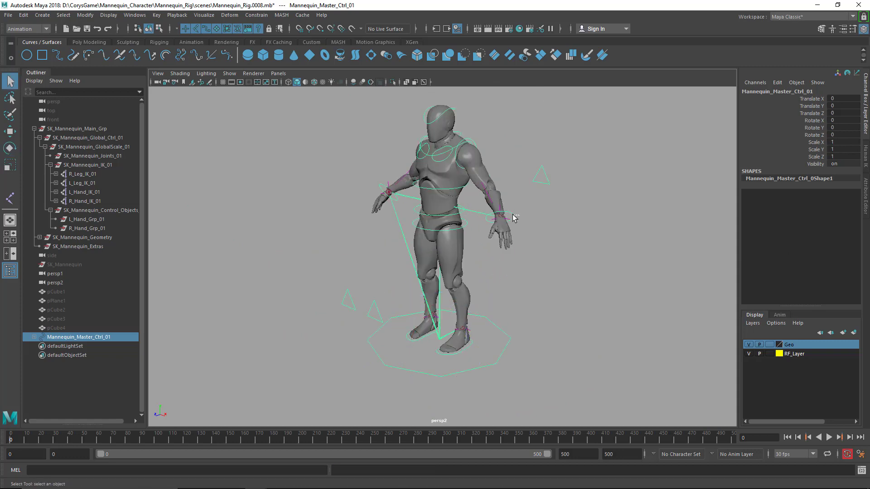
Test-rotate L_Hand_Ctrl_01 at the left wrist and restore its original rotation
{"action": "left_click", "coordinate": [516, 223]}
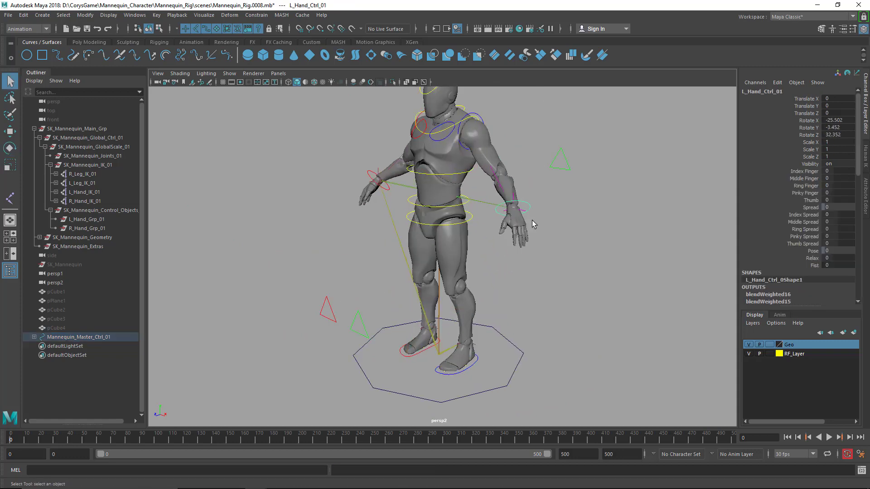
{"action": "left_click", "coordinate": [525, 214]}
{"action": "left_click", "coordinate": [524, 213]}
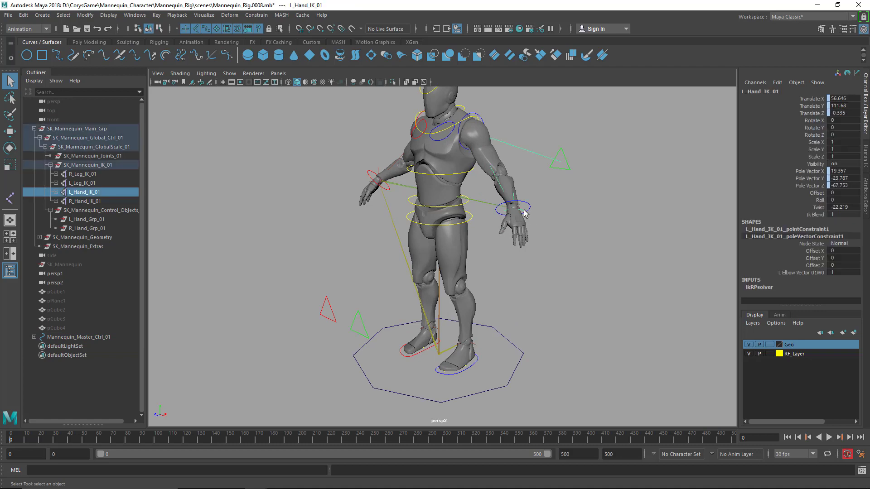
Parent Mannequin_Master_Ctrl_01 under the SK_Mannequin_Control_Objects group
{"action": "left_click", "coordinate": [101, 165]}
{"action": "left_click", "coordinate": [96, 148]}
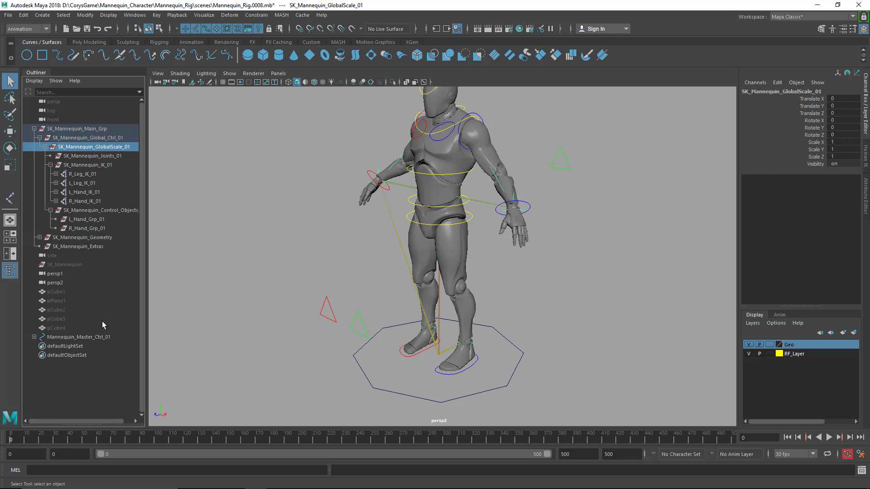
{"action": "left_click", "coordinate": [88, 337]}
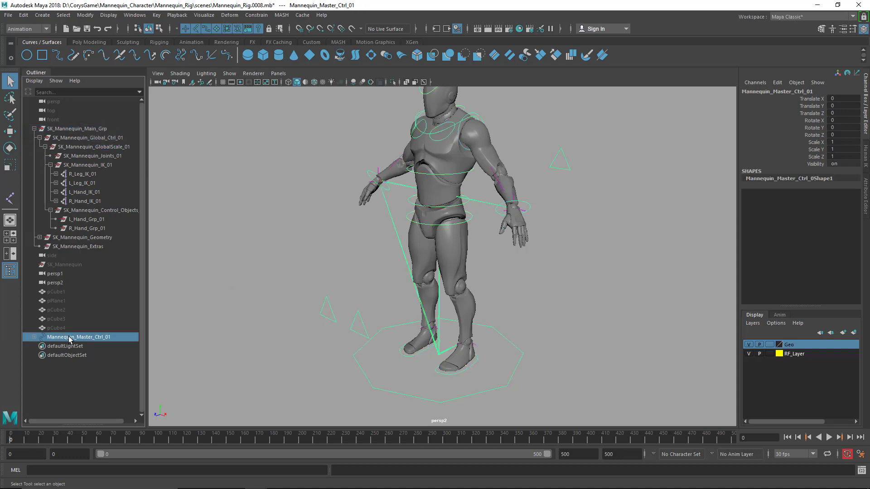
{"action": "middle_click_drag", "start_coordinate": [70, 340], "coordinate": [94, 215]}
Test-scale and test-rotate the regrouped master control to check the whole rig, and undo the last changes
{"action": "key", "text": "r"}
{"action": "middle_click_drag", "start_coordinate": [451, 369], "coordinate": [258, 407]}
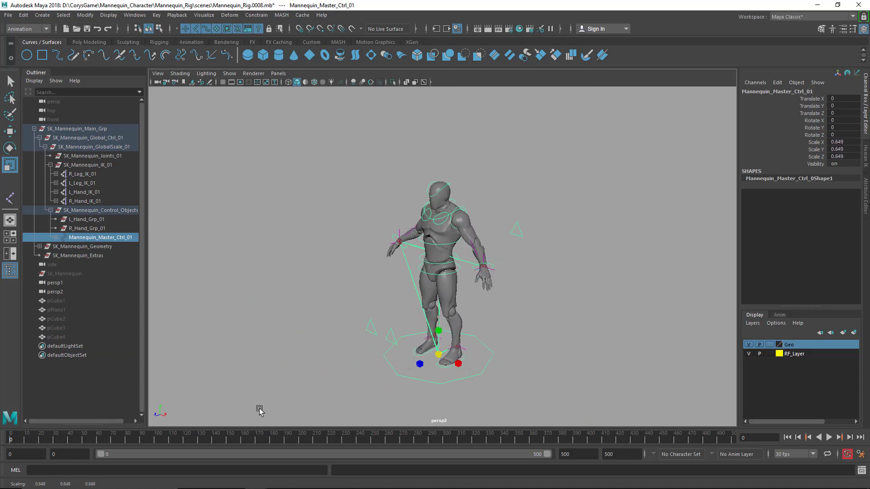
{"action": "key", "text": "e"}
{"action": "left_click_drag", "start_coordinate": [452, 381], "coordinate": [504, 312]}
{"action": "key", "text": "r"}
{"action": "key", "text": "e"}
{"action": "key", "text": "ctrl+z"}
{"action": "key", "text": "ctrl+z"}
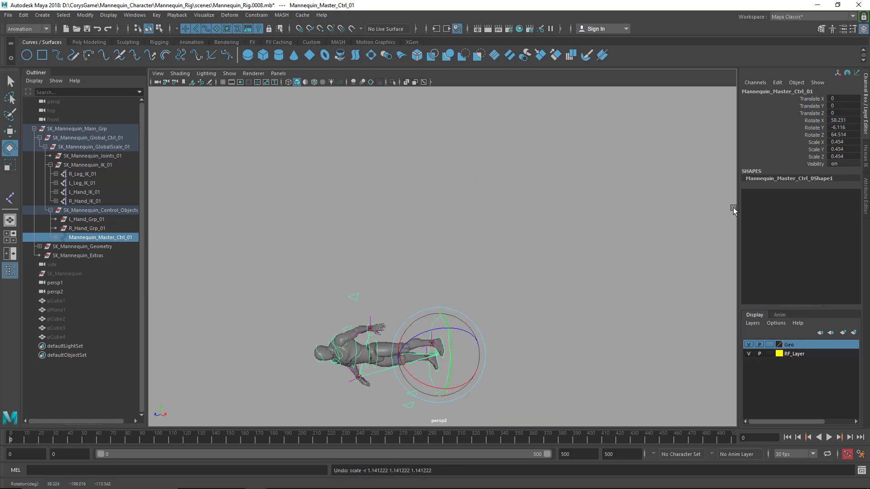
Reset the master control by setting its scale to 1 and all its translation and rotation values to 0
{"action": "left_click_drag", "start_coordinate": [846, 140], "coordinate": [841, 102]}
{"action": "type", "text": "1"}
{"action": "key", "text": "Return"}
{"action": "type", "text": "0"}
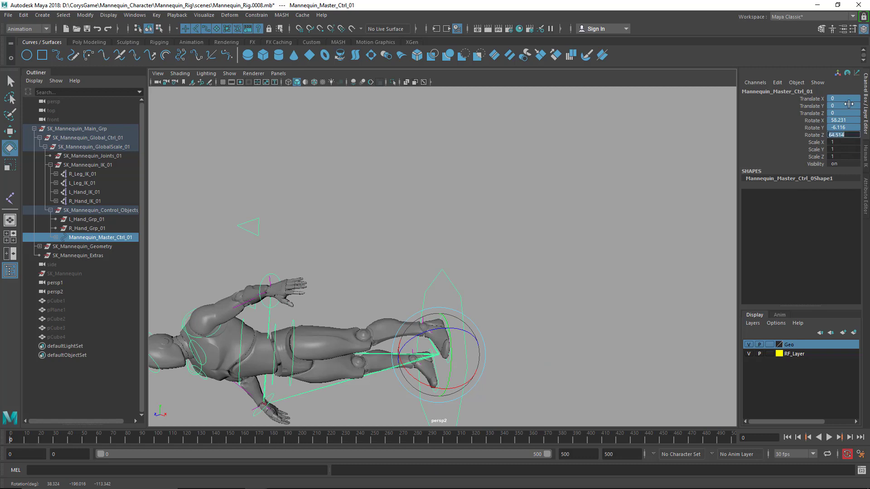
{"action": "key", "text": "Return"}
{"action": "left_click", "coordinate": [554, 323]}
{"action": "left_click_drag", "start_coordinate": [549, 327], "coordinate": [506, 353]}
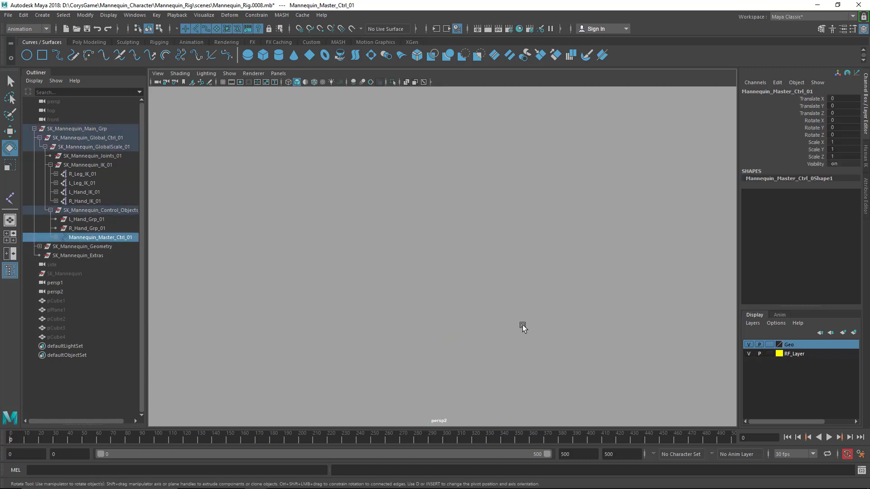
{"action": "key", "text": "alt+z"}
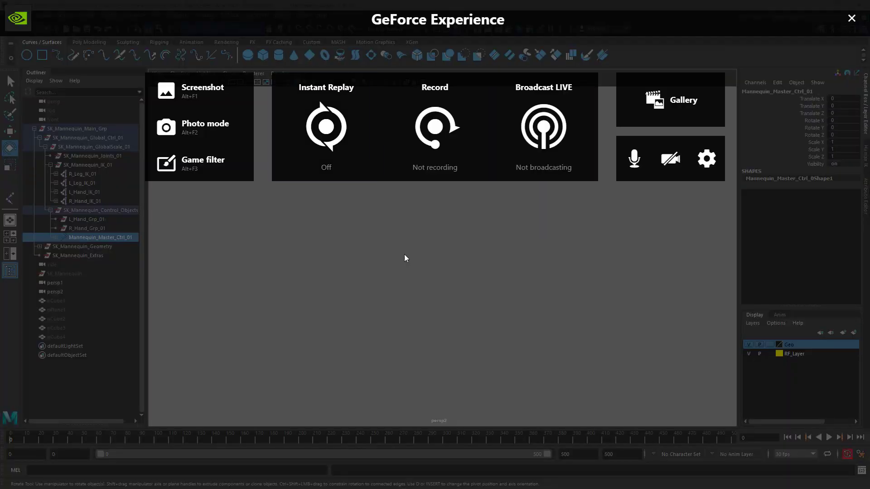
{"action": "left_click", "coordinate": [852, 18]}
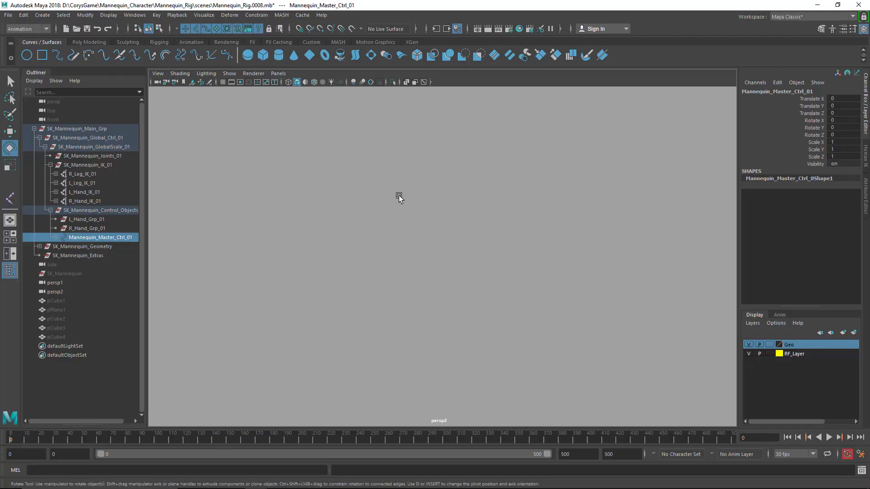
Switch the empty viewport to a new perspective camera and frame the whole mannequin in it
{"action": "left_click", "coordinate": [279, 73]}
{"action": "mouse_move", "coordinate": [305, 83]}
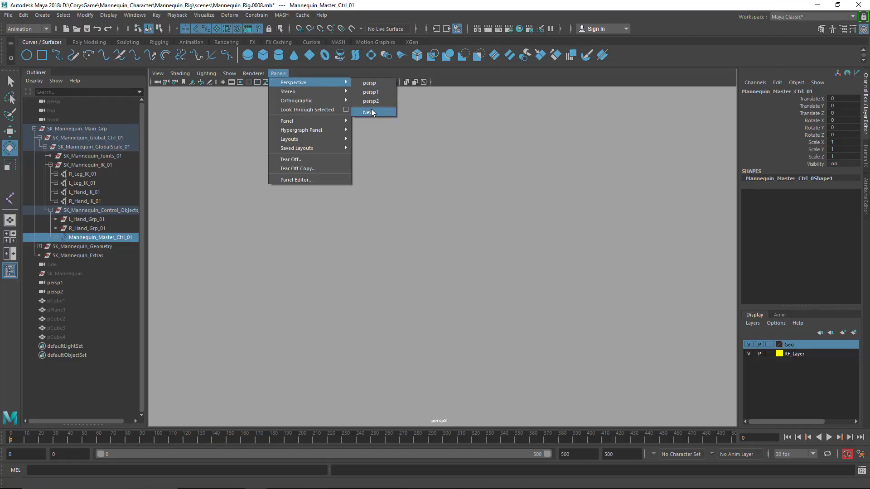
{"action": "left_click", "coordinate": [372, 110]}
{"action": "scroll", "coordinate": [479, 223], "scroll_direction": "down", "scroll_amount": 10}
{"action": "left_click_drag", "start_coordinate": [512, 275], "coordinate": [533, 244]}
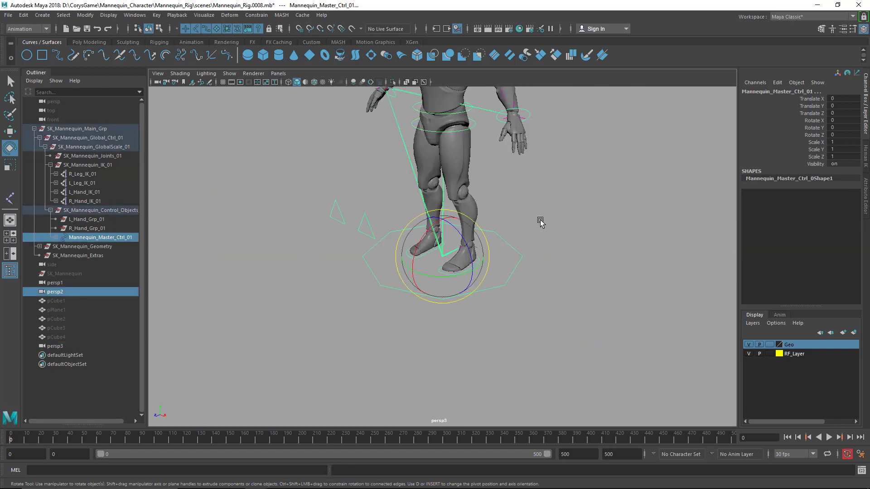
{"action": "middle_click_drag", "start_coordinate": [541, 220], "coordinate": [521, 328], "text": "alt"}
{"action": "left_click_drag", "start_coordinate": [521, 328], "coordinate": [529, 315], "text": "alt"}
{"action": "middle_click_drag", "start_coordinate": [529, 318], "coordinate": [531, 296], "text": "alt"}
Enable drawing overrides on the master control's curve shape and set its override colour to RGB yellow
{"action": "key", "text": "q"}
{"action": "key", "text": "ctrl+a"}
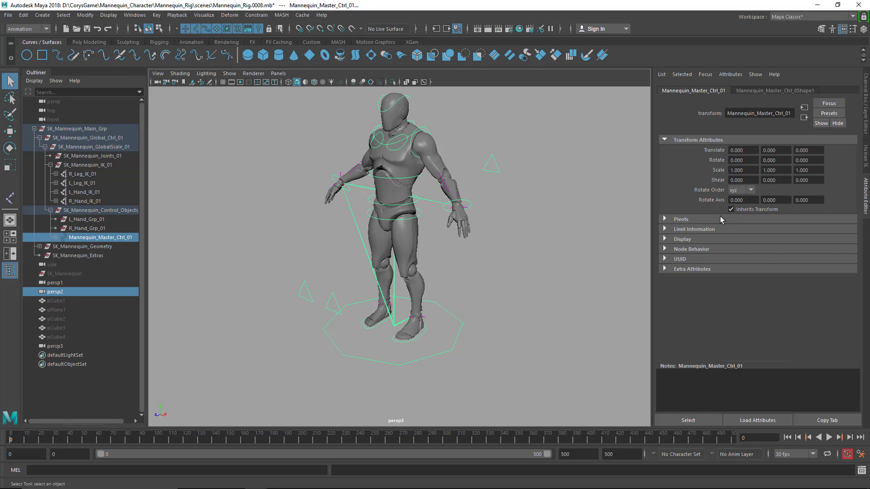
{"action": "left_click", "coordinate": [779, 89]}
{"action": "left_click", "coordinate": [733, 240]}
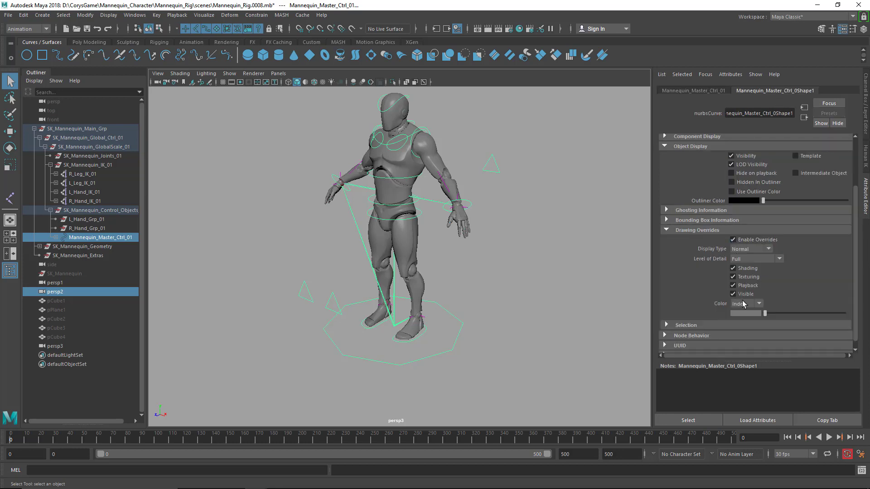
{"action": "scroll", "coordinate": [743, 272], "scroll_direction": "down", "scroll_amount": 1}
{"action": "left_click", "coordinate": [747, 296]}
{"action": "left_click", "coordinate": [755, 312]}
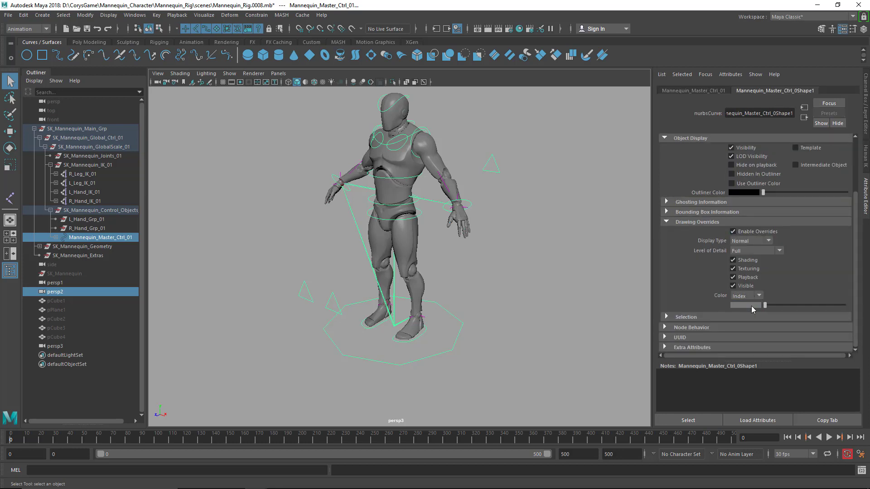
{"action": "left_click", "coordinate": [752, 305]}
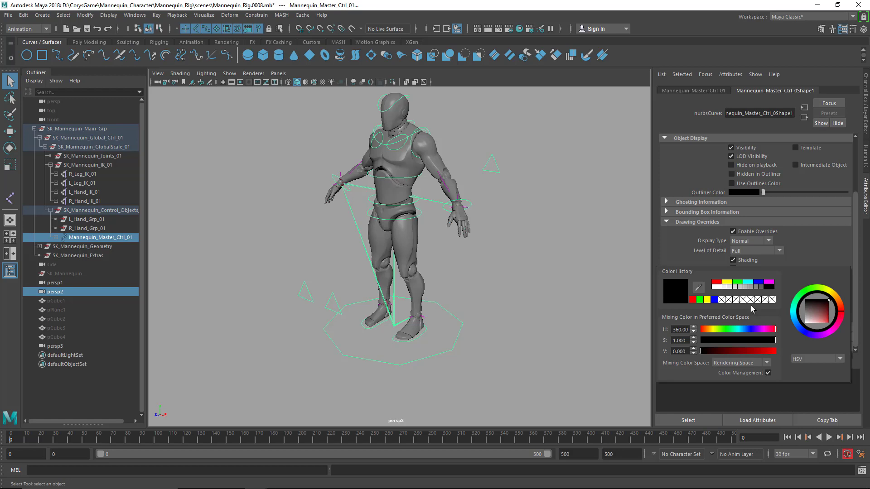
{"action": "left_click", "coordinate": [726, 283]}
{"action": "left_click", "coordinate": [524, 338]}
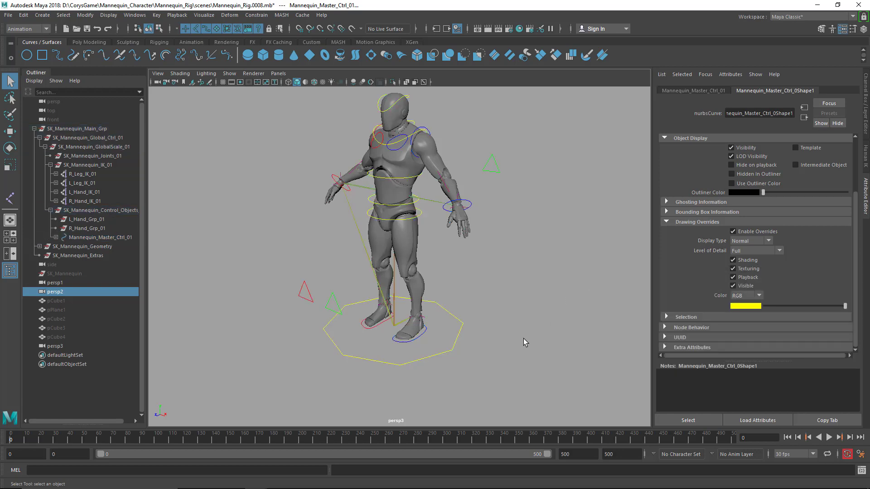
{"action": "left_click_drag", "start_coordinate": [530, 324], "coordinate": [528, 299], "text": "alt"}
{"action": "scroll", "coordinate": [527, 296], "scroll_direction": "down", "scroll_amount": 1}
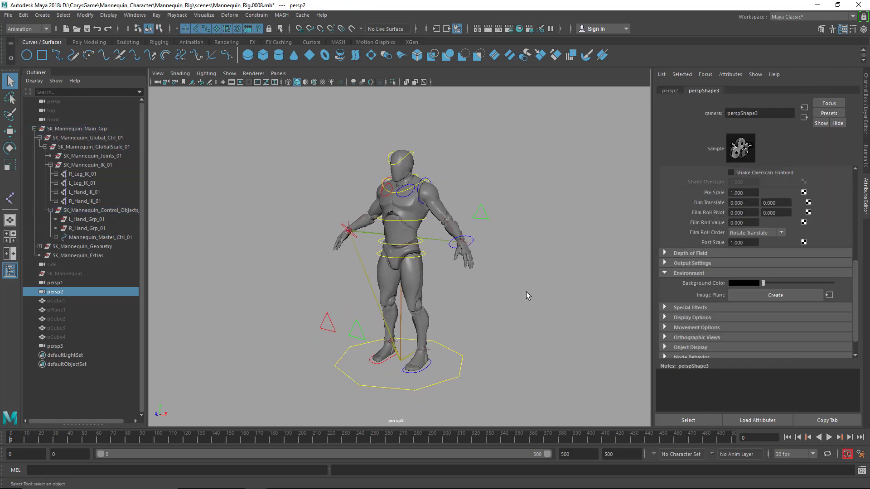
{"action": "middle_click_drag", "start_coordinate": [526, 295], "coordinate": [526, 284], "text": "alt"}
{"action": "right_click_drag", "start_coordinate": [526, 284], "coordinate": [528, 302], "text": "alt"}
{"action": "middle_click_drag", "start_coordinate": [528, 296], "coordinate": [529, 297], "text": "alt"}
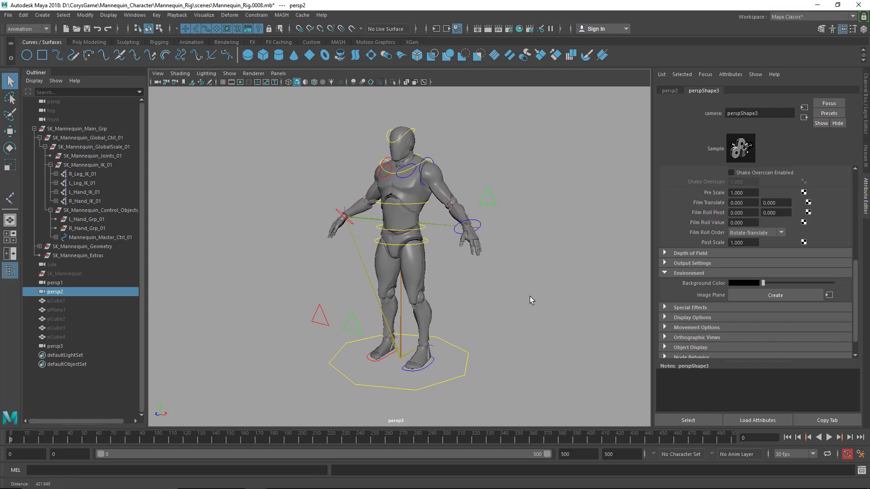